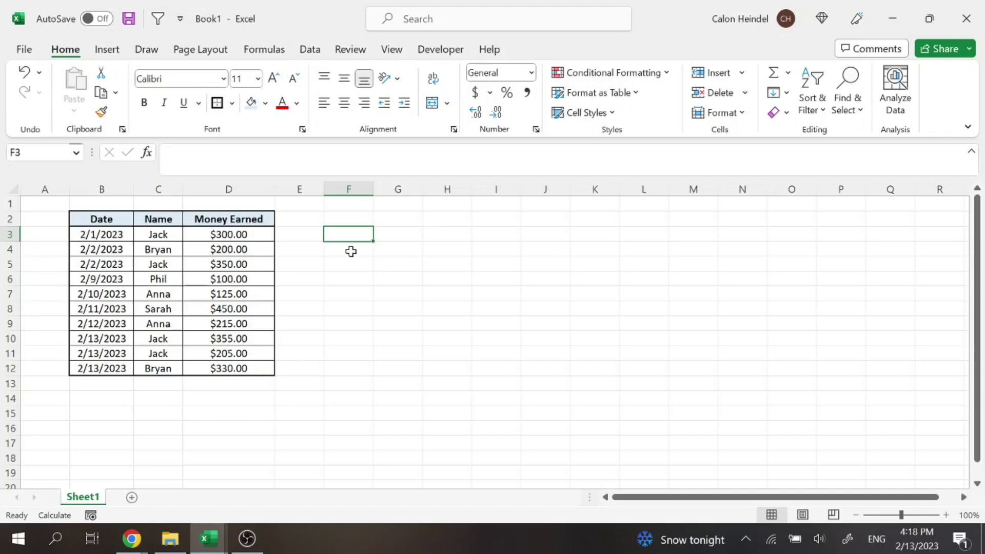
Look over the Date, Name and Money Earned columns of the table B3:D12
drag(120, 188, 271, 204)
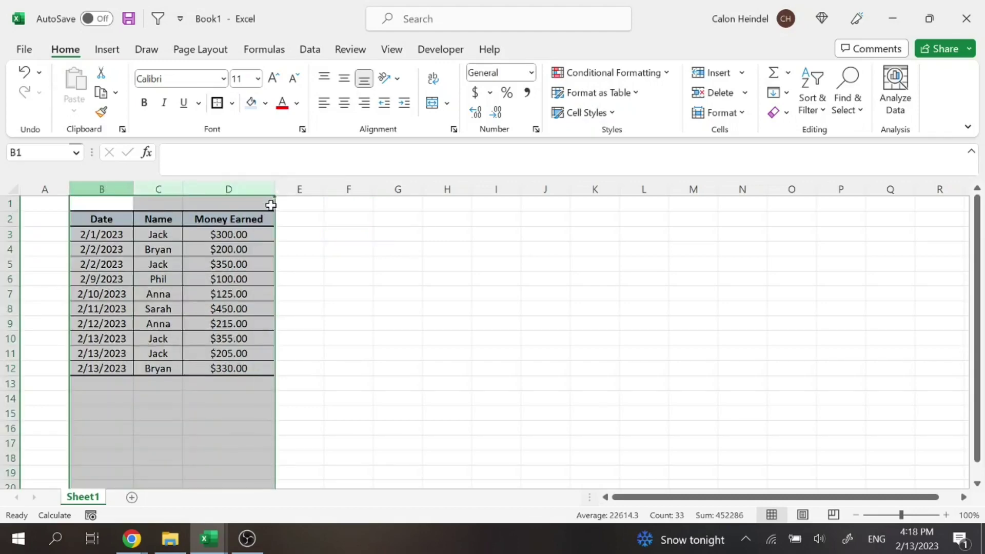
click(358, 288)
drag(110, 189, 253, 189)
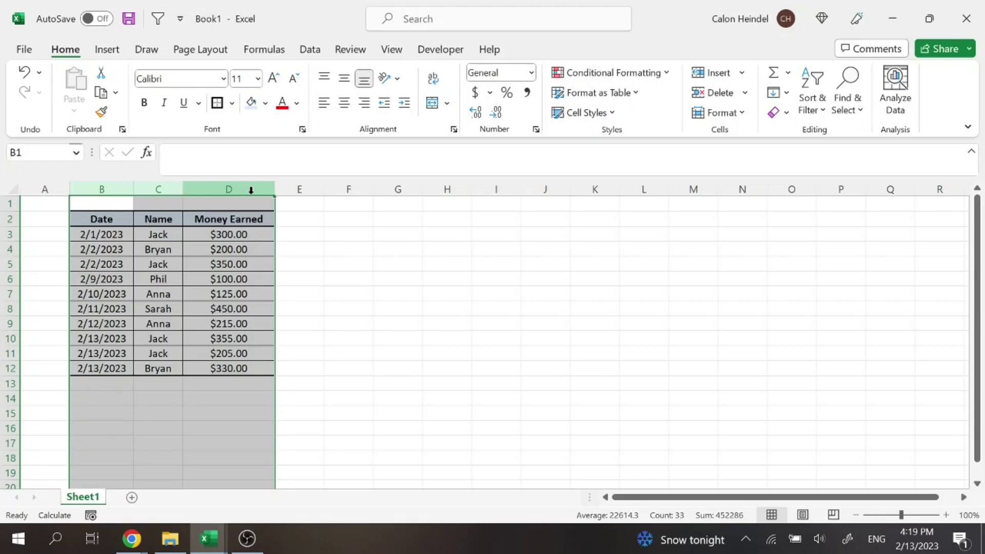
click(340, 254)
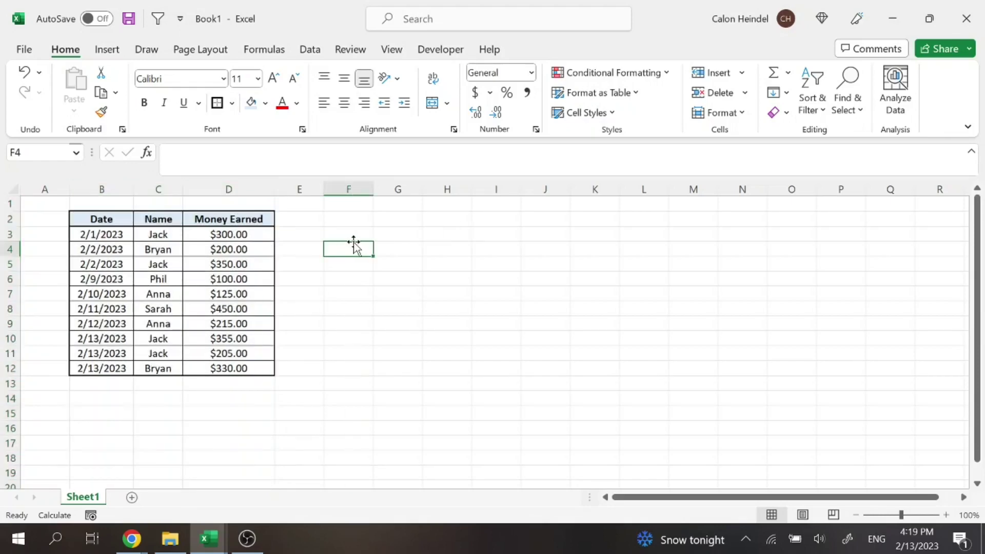
drag(106, 189, 258, 189)
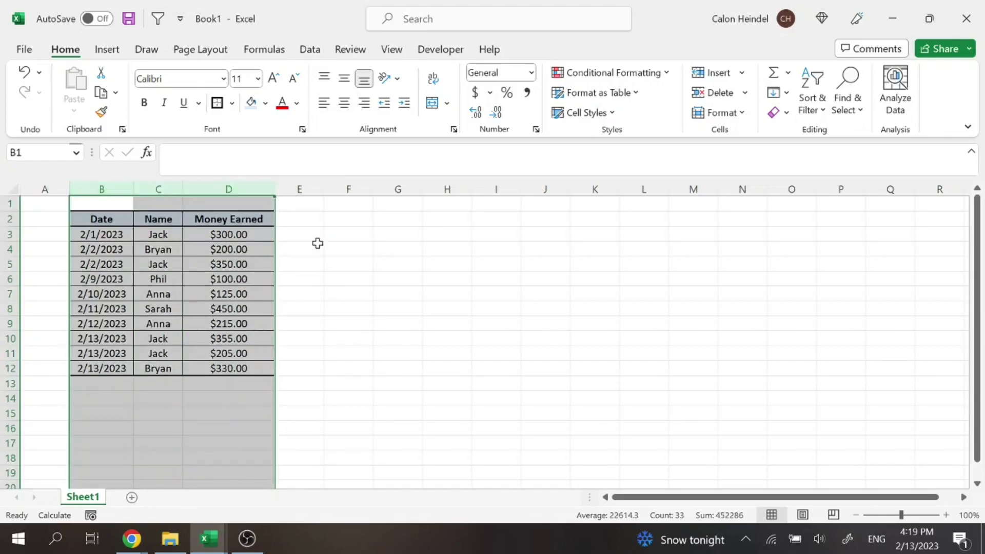
drag(111, 234, 263, 367)
click(330, 337)
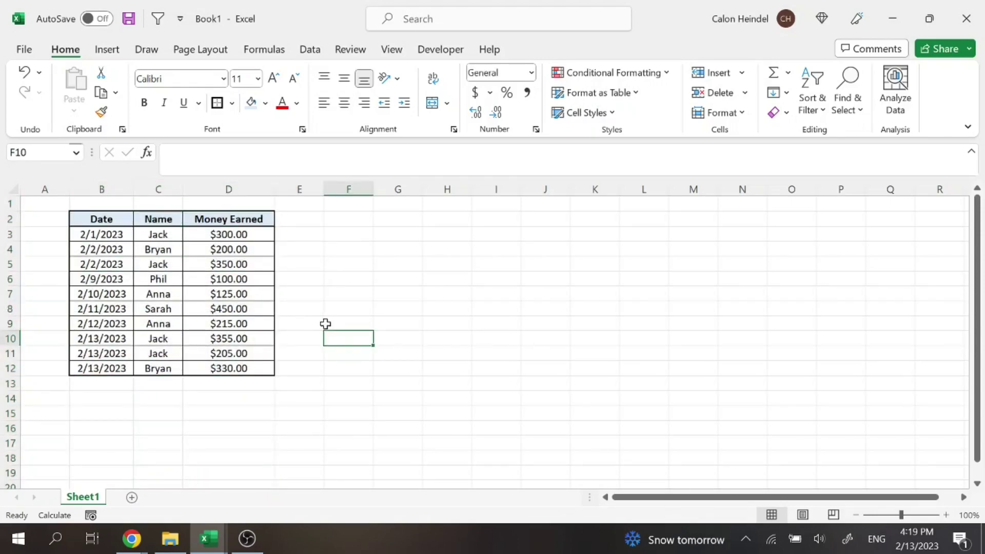
click(122, 223)
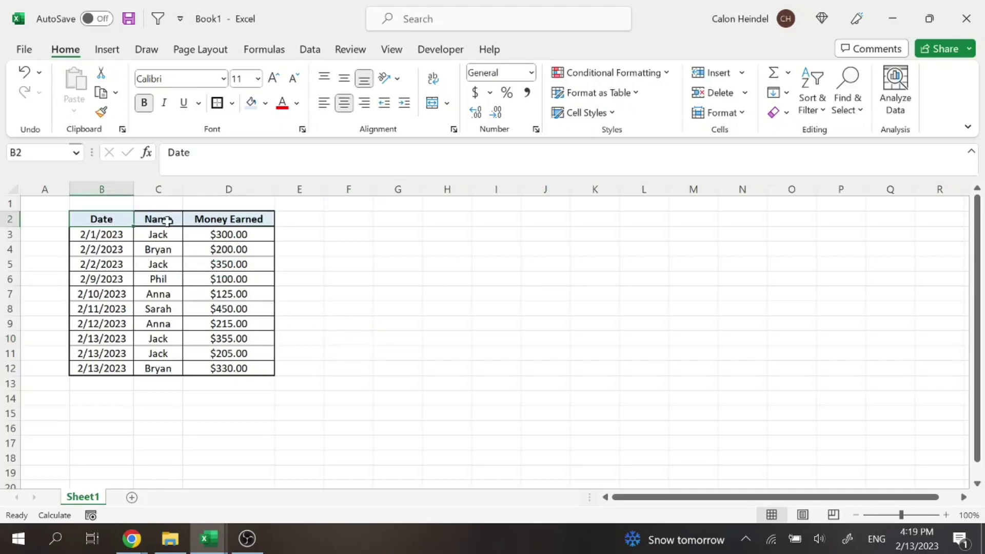
click(164, 219)
drag(164, 220, 165, 368)
drag(241, 219, 233, 365)
click(131, 234)
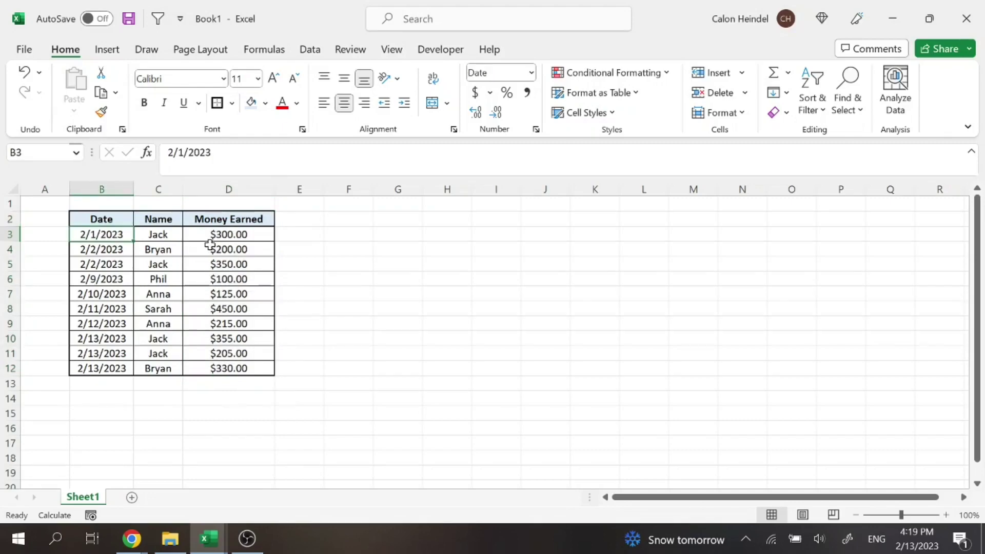
Enter Jack as the lookup name in F3
click(360, 232)
text(Jack)
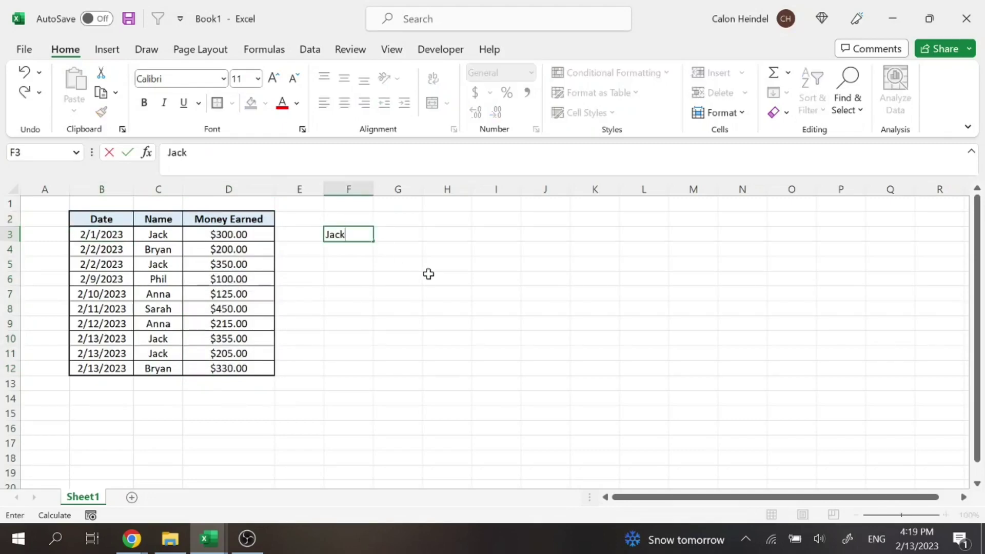
key(Return)
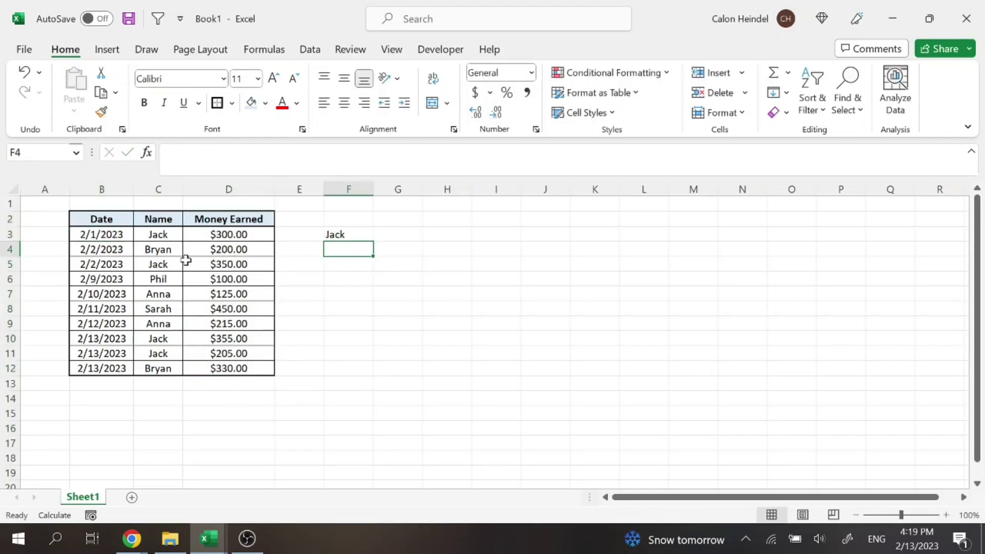
Fill Jack's four rows B3:D3, B5:D5 and B10:D11 yellow
drag(109, 235, 229, 235)
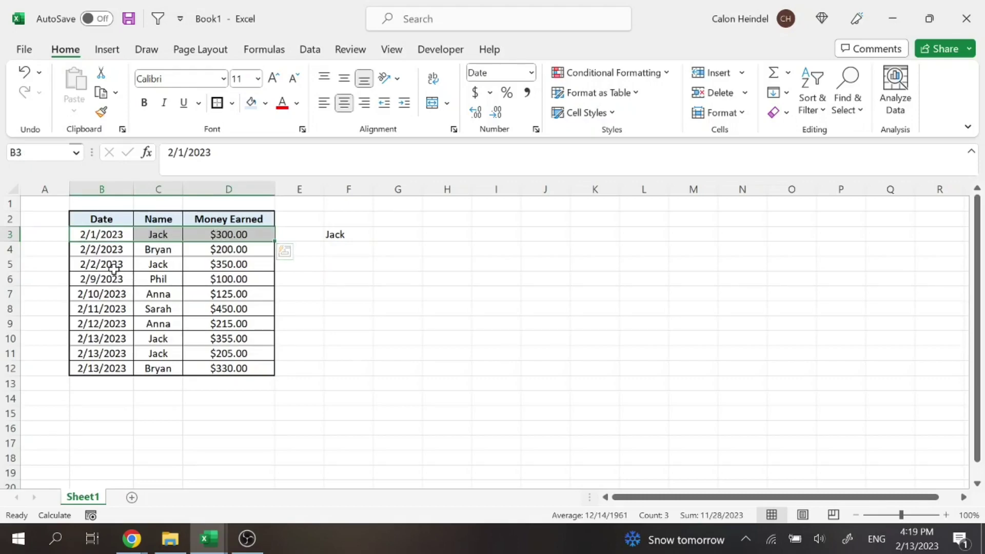
drag(114, 264, 215, 264)
drag(110, 338, 246, 355)
click(265, 103)
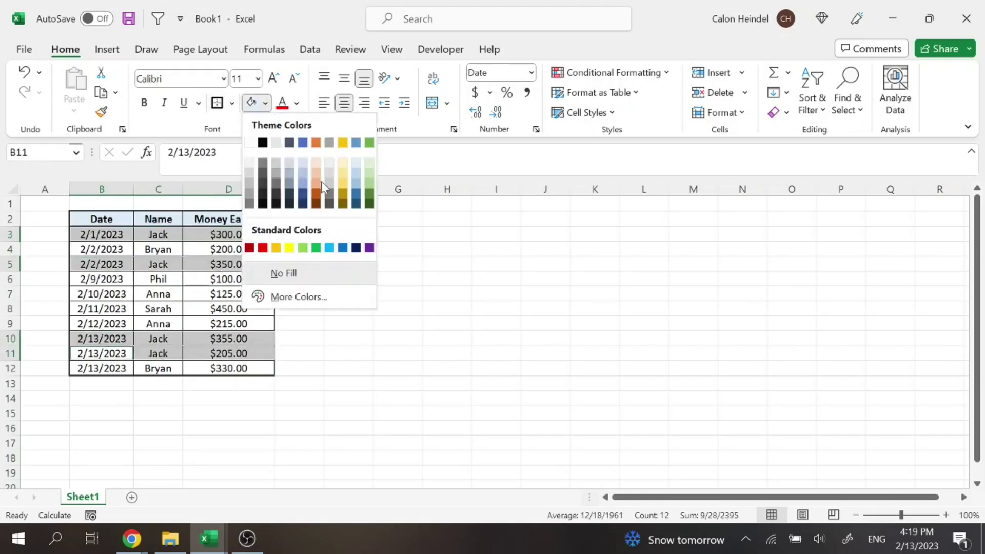
click(289, 248)
click(444, 346)
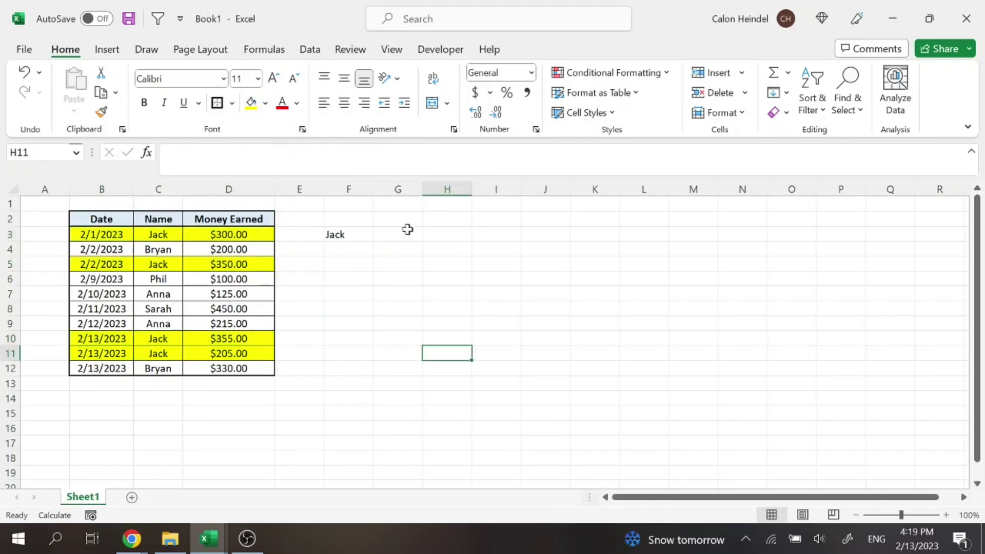
click(390, 237)
Enter =VLOOKUP(F3,C:D,2,FALSE) in G3
text(=vl)
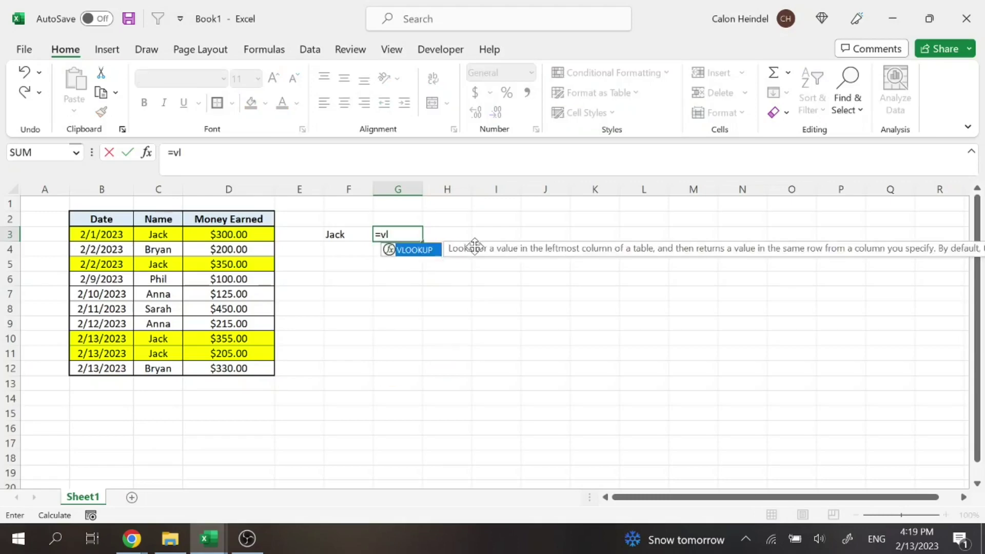
key(Tab)
click(349, 236)
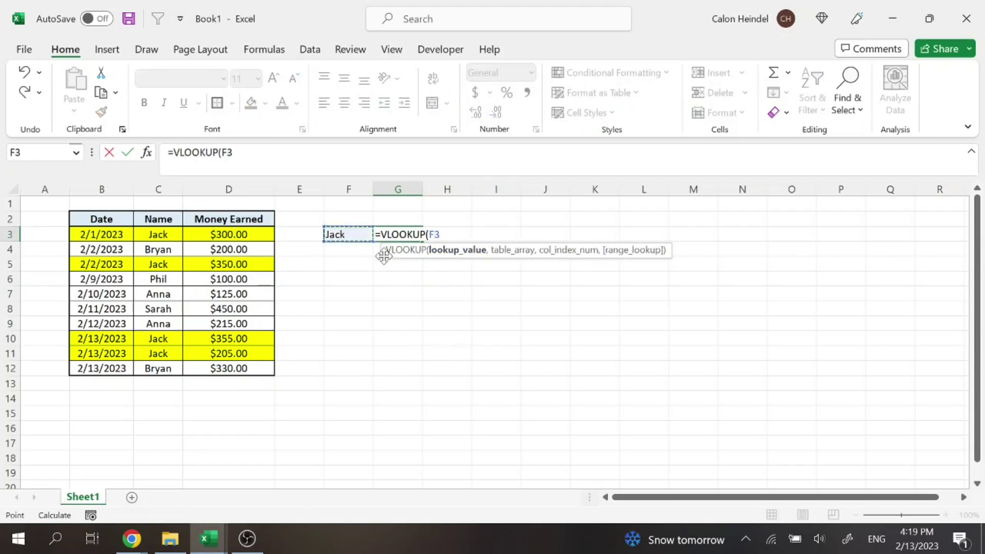
text(,)
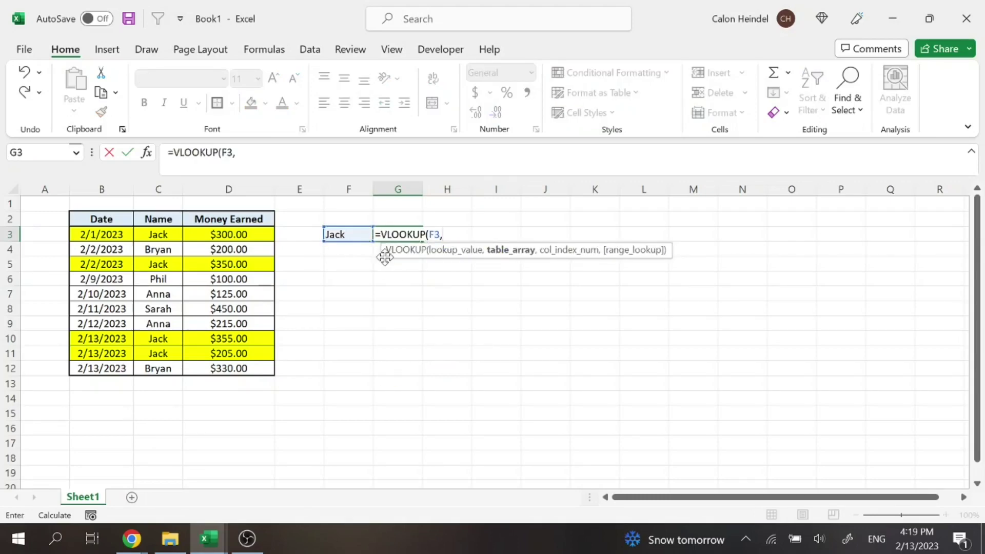
drag(153, 190, 232, 191)
text(,)
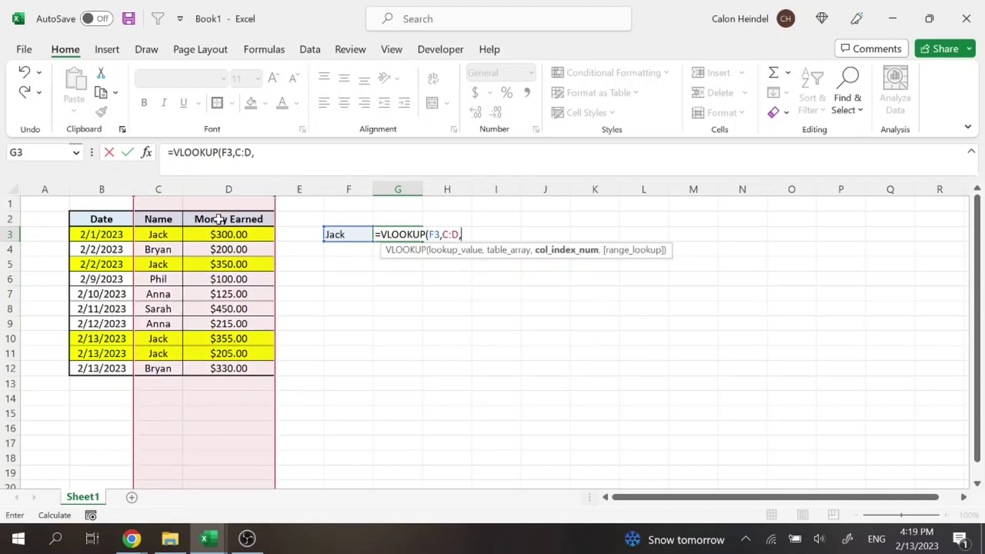
text(2,)
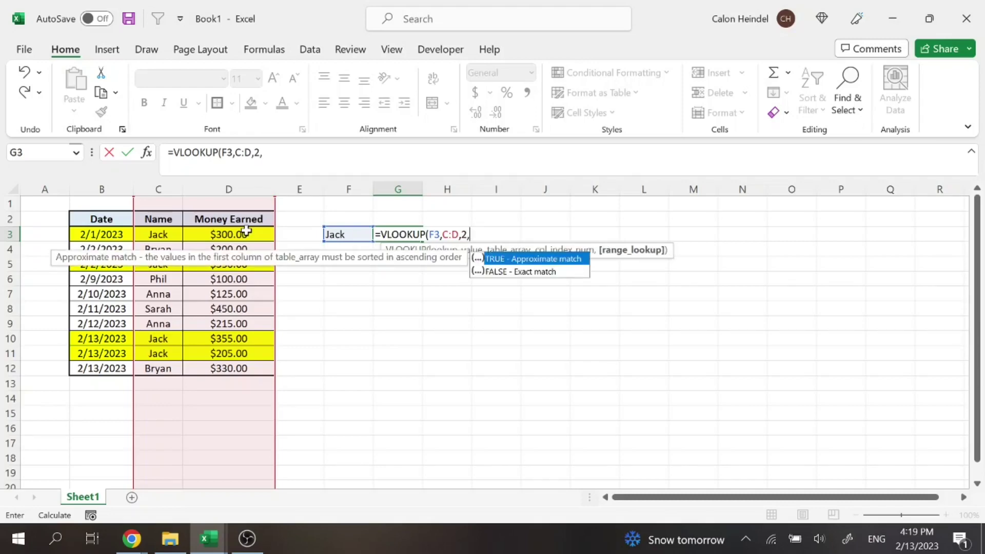
text(FALSE)
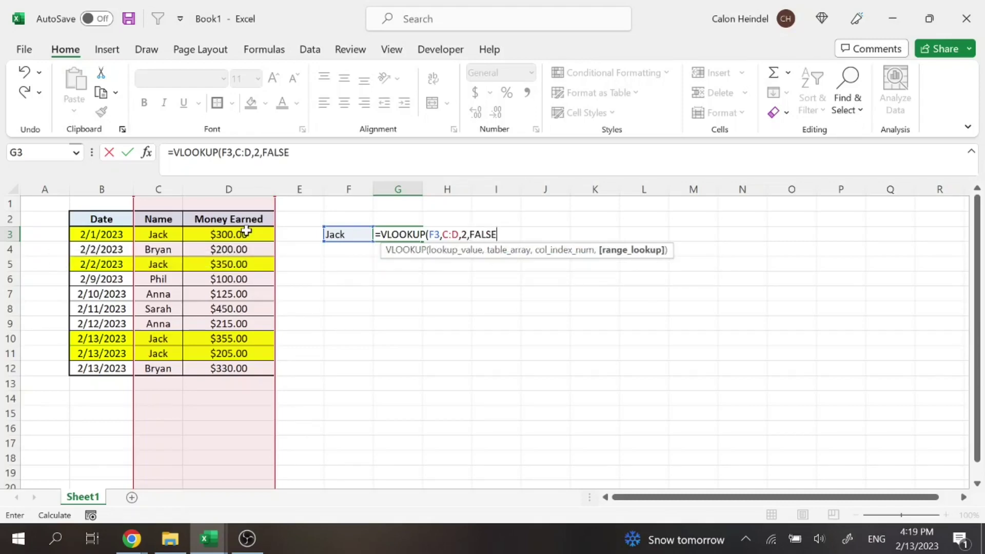
text())
key(Return)
Format column G as Currency with two decimal places
click(405, 188)
click(531, 73)
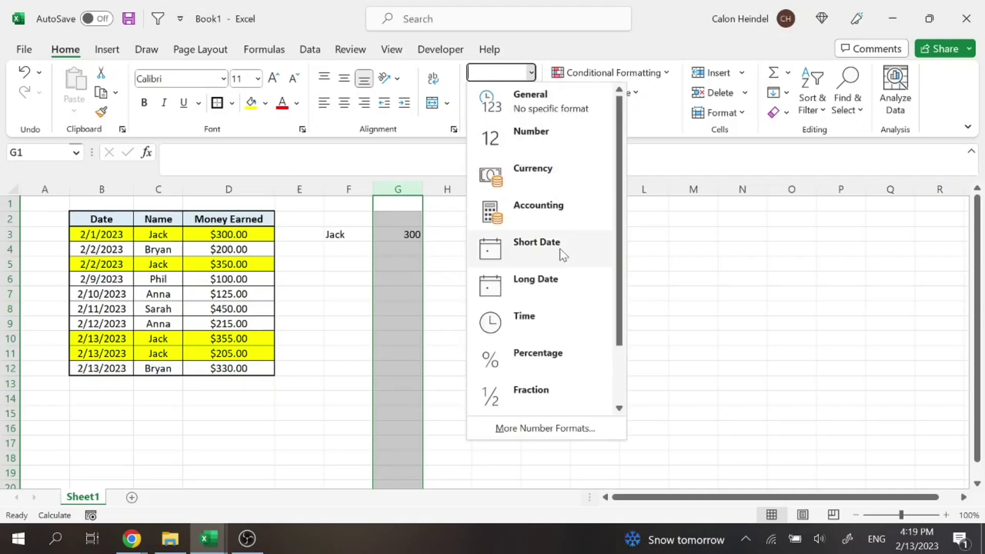
click(539, 173)
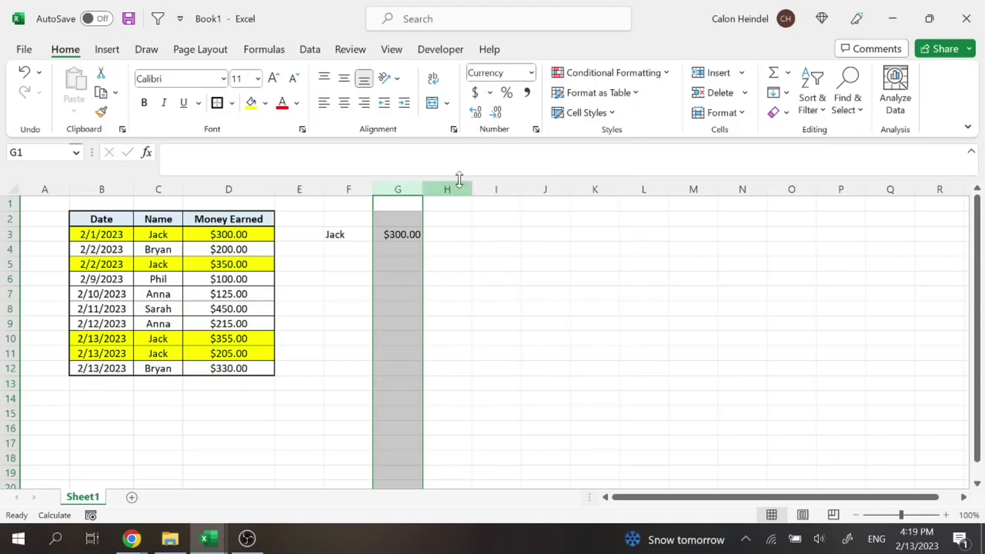
click(495, 112)
click(476, 112)
click(453, 298)
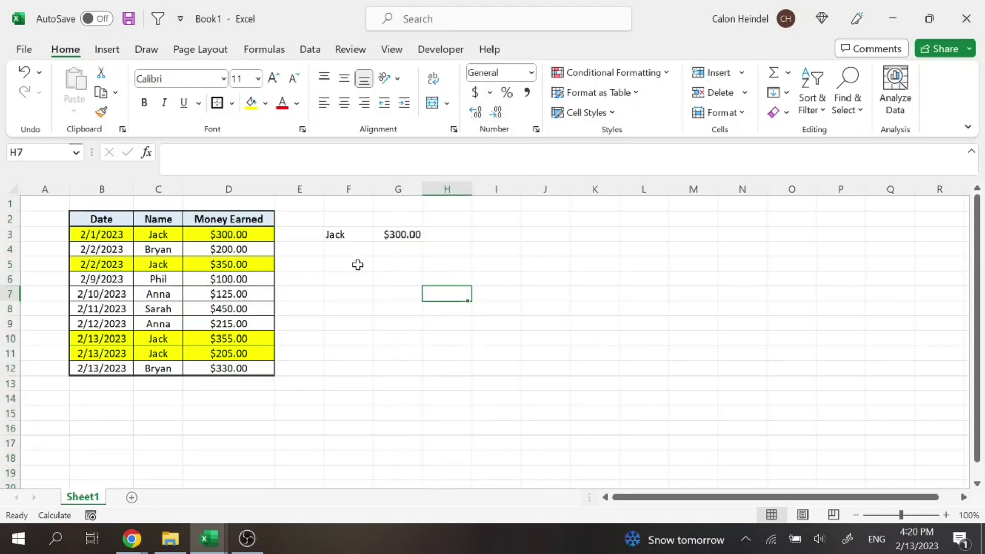
Review Jack's 2/2/2023 and two 2/13/2023 rows and their amounts
click(207, 263)
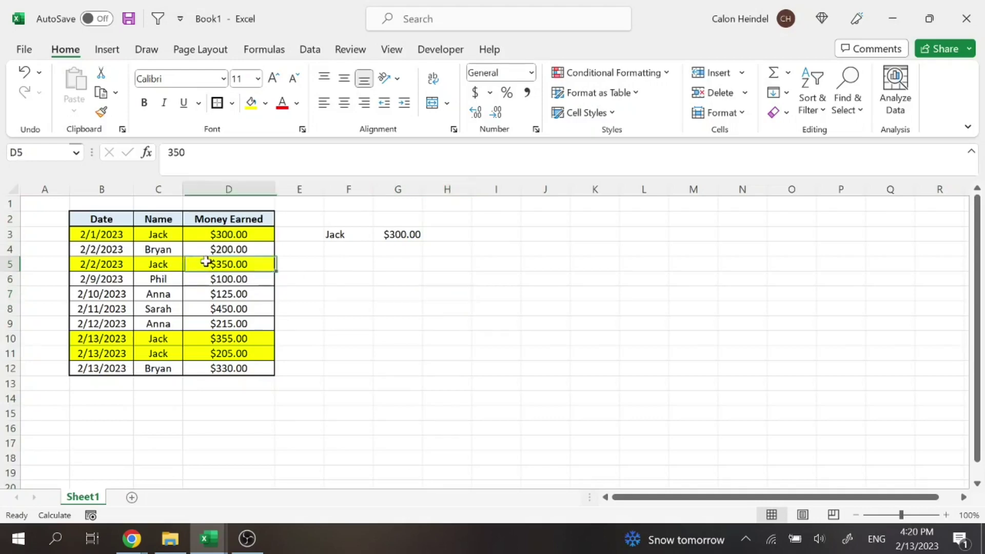
drag(169, 263, 226, 263)
drag(99, 264, 242, 259)
click(242, 259)
drag(121, 341, 232, 341)
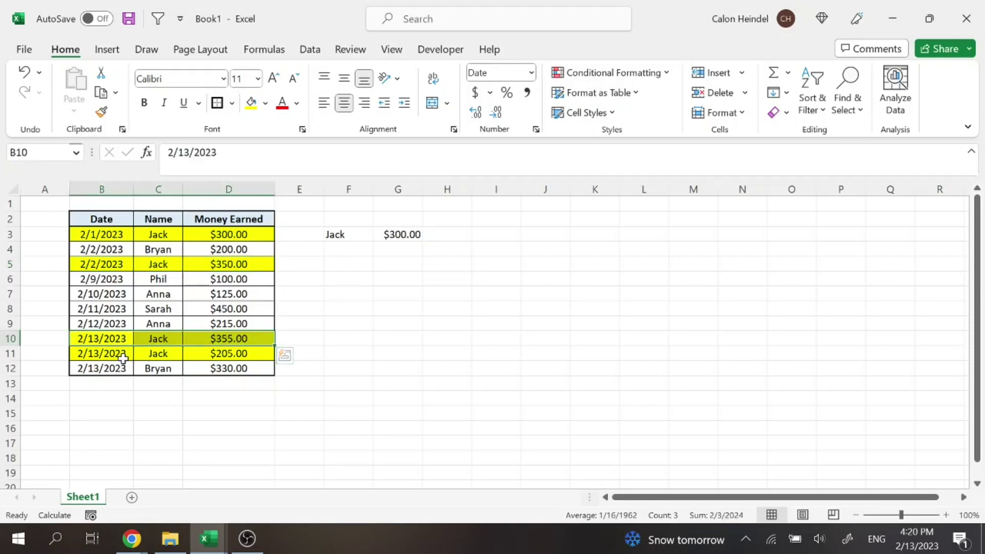
drag(123, 354, 224, 357)
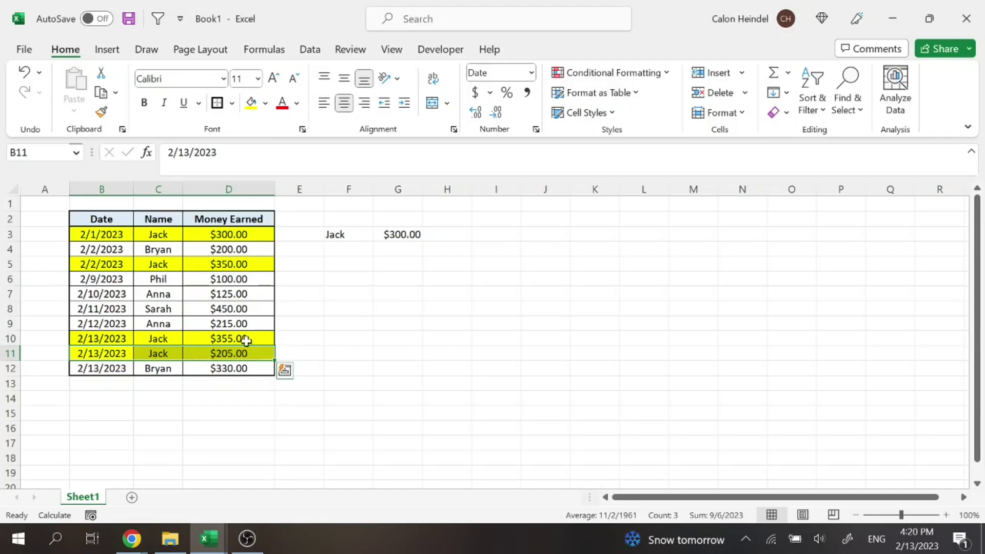
Check the VLOOKUP formula in G3, which returns $300.00
click(399, 241)
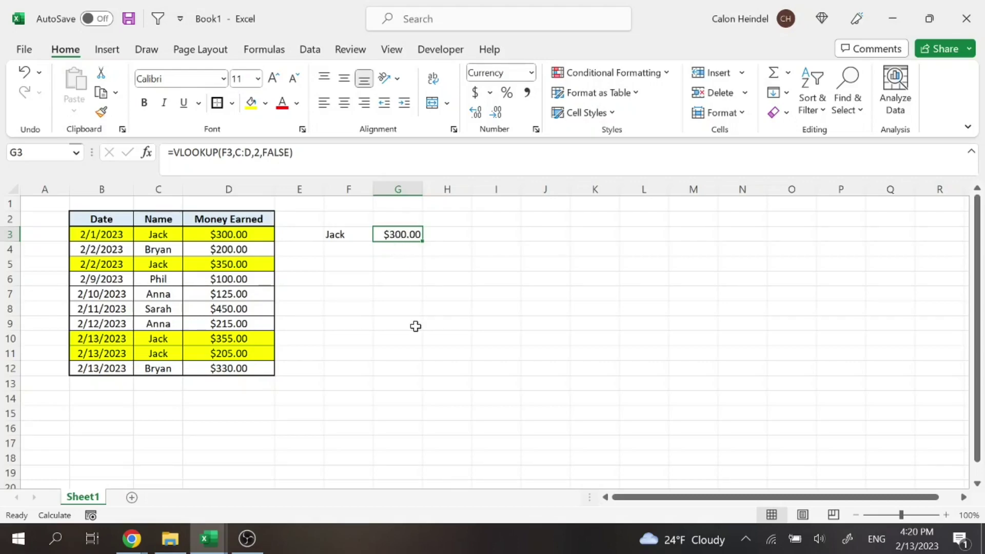
click(325, 148)
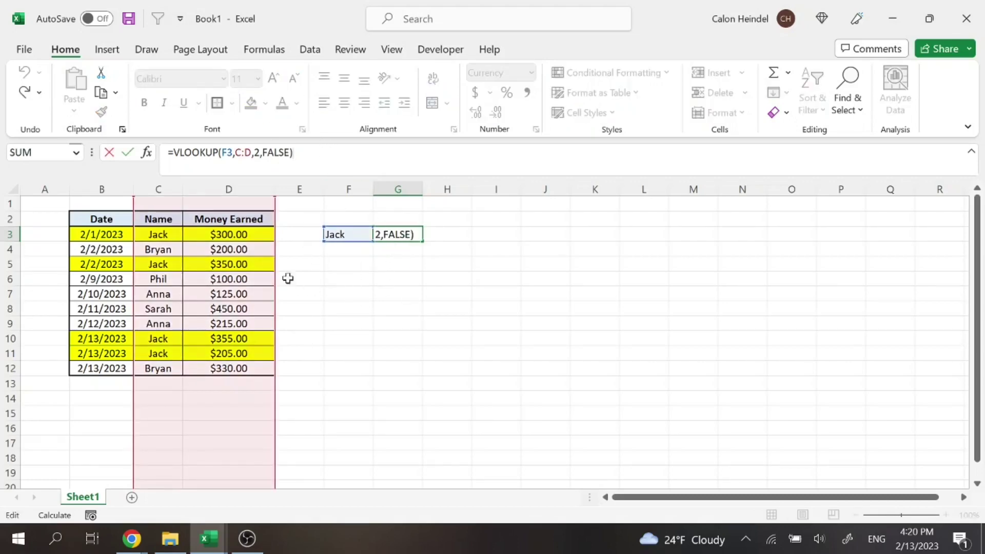
click(341, 276)
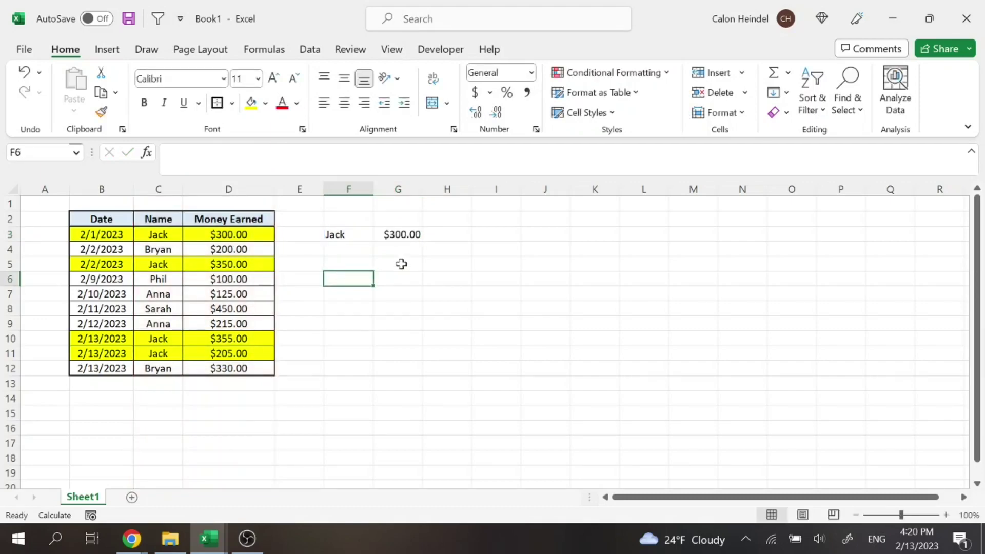
click(400, 248)
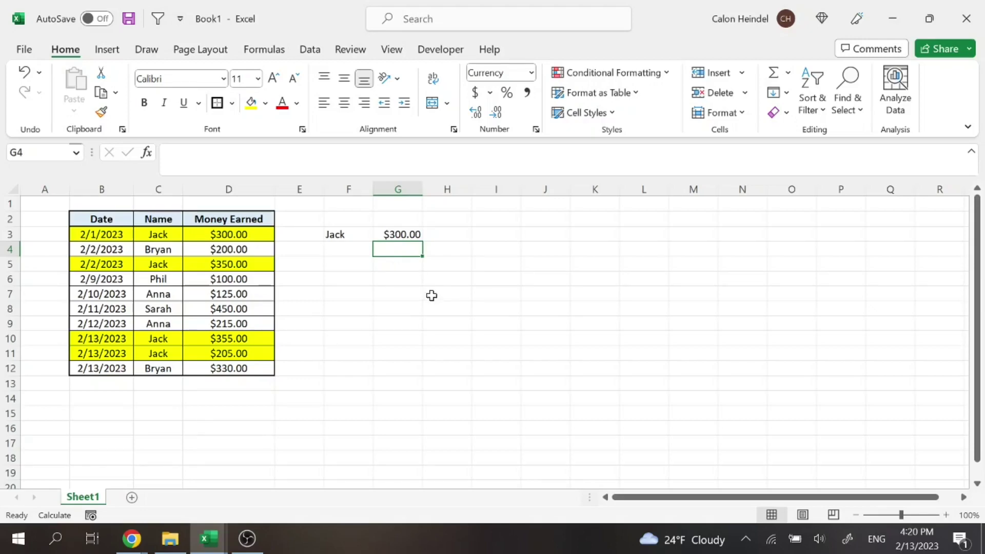
Enter =INDEX(D:D,MATCH(F3,C:C,0)) in G4
text(=INDEX()
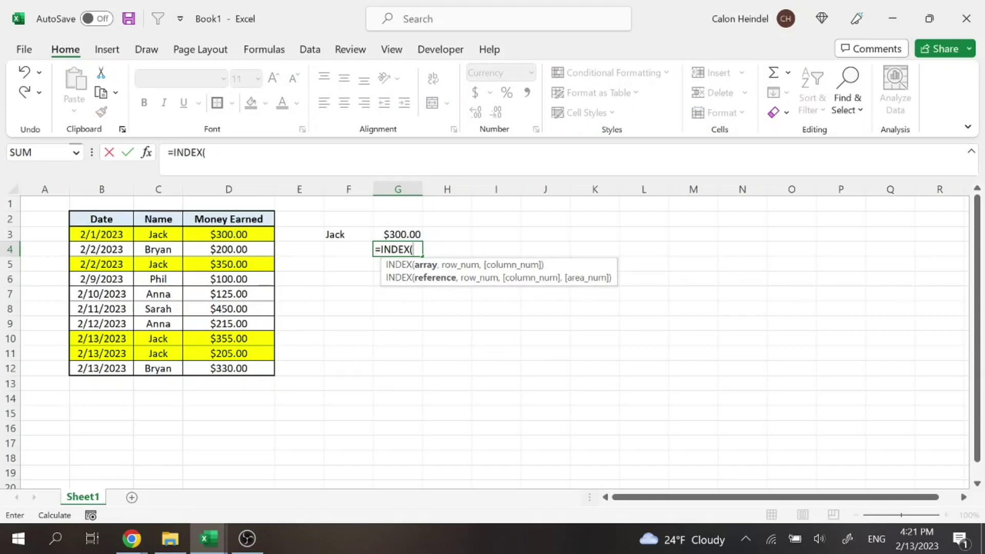
click(236, 189)
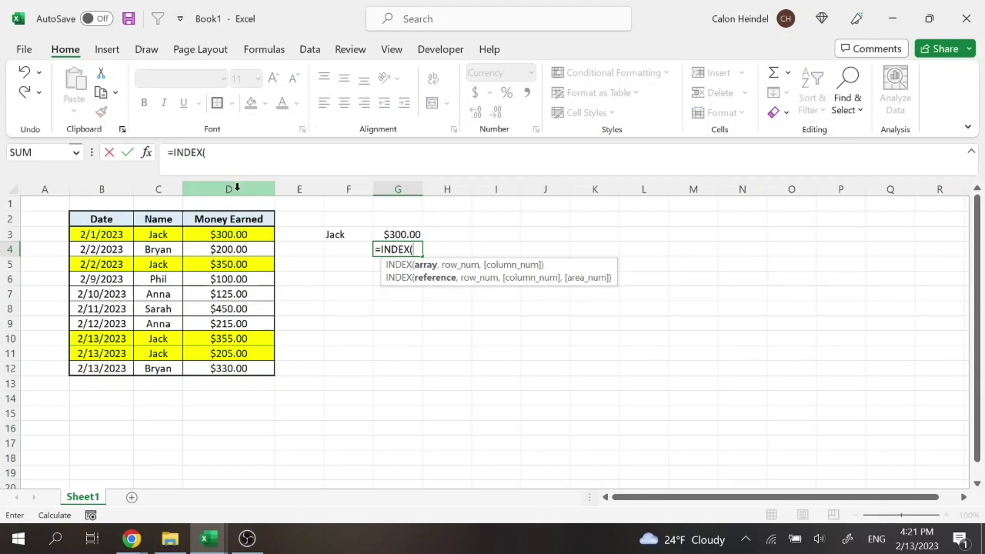
text(,)
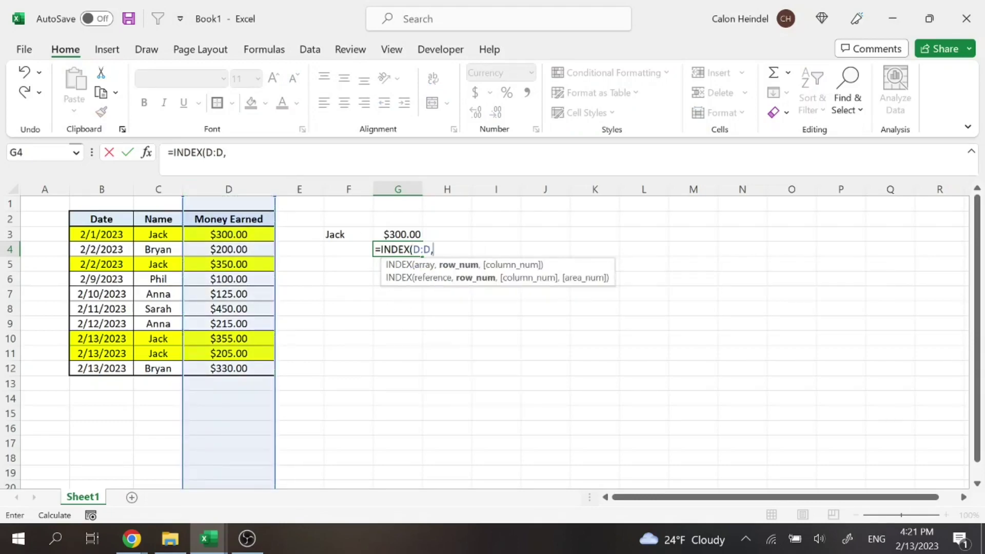
text(match()
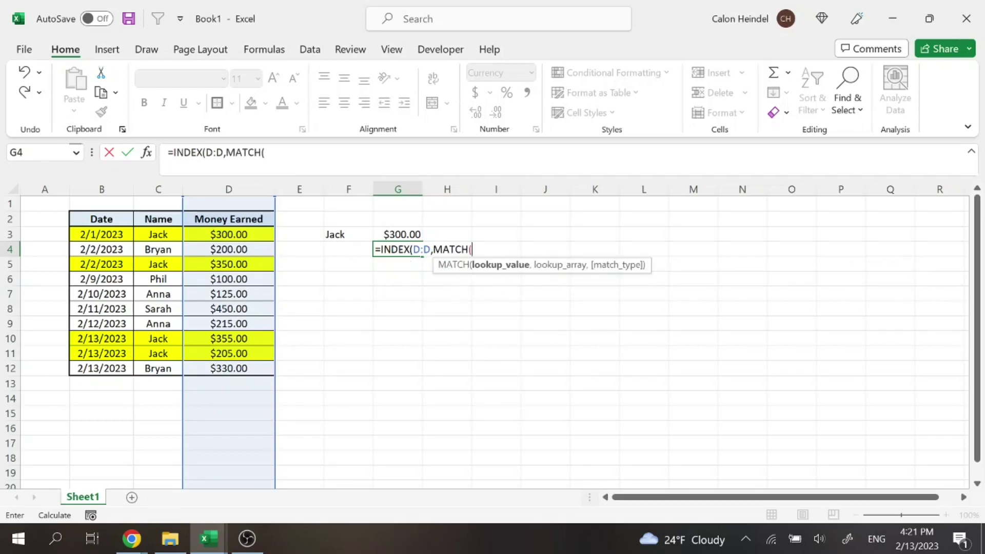
click(335, 234)
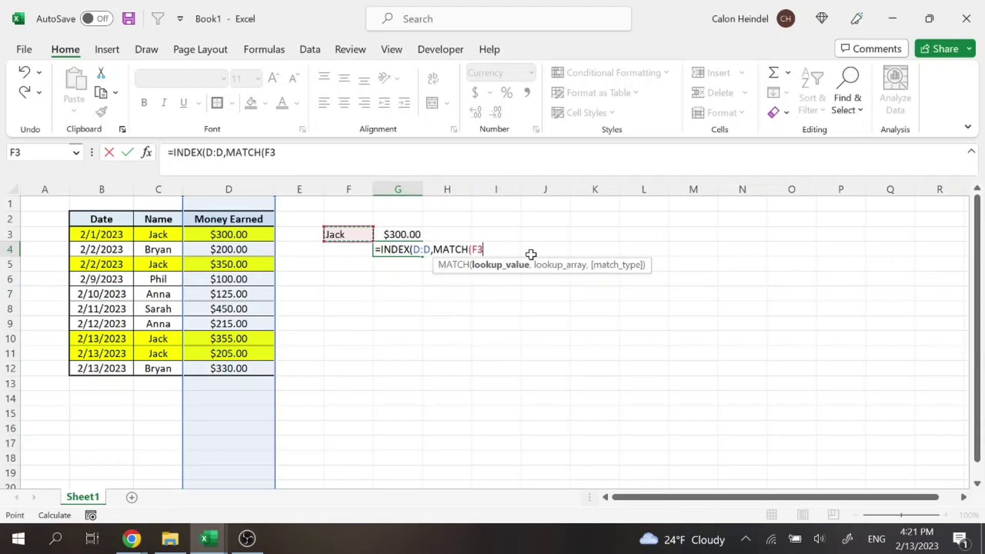
text(,)
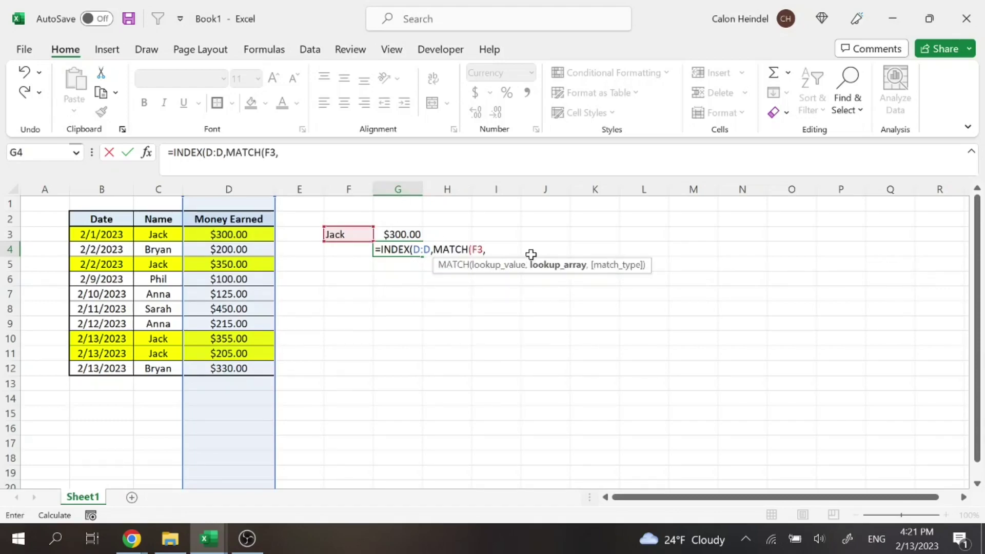
click(165, 189)
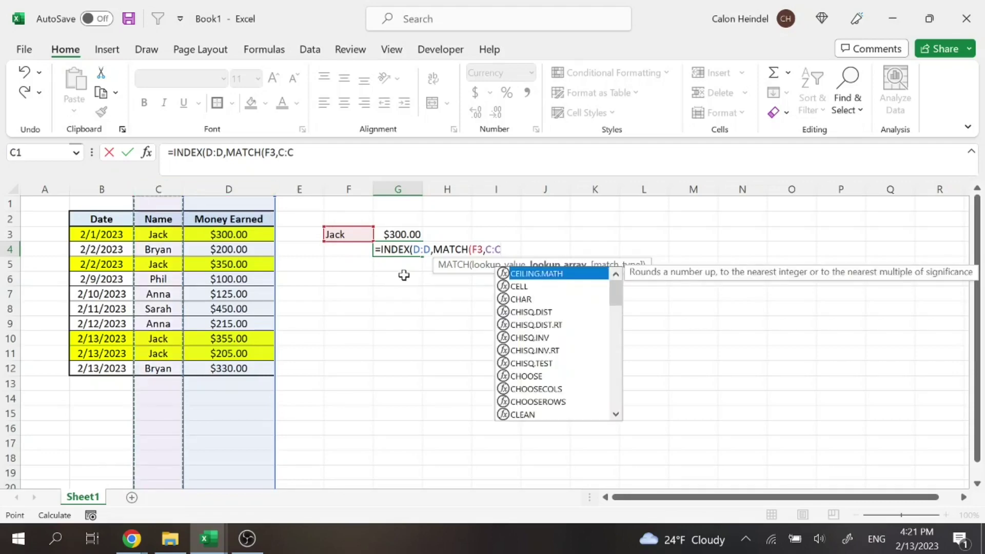
text(,0)
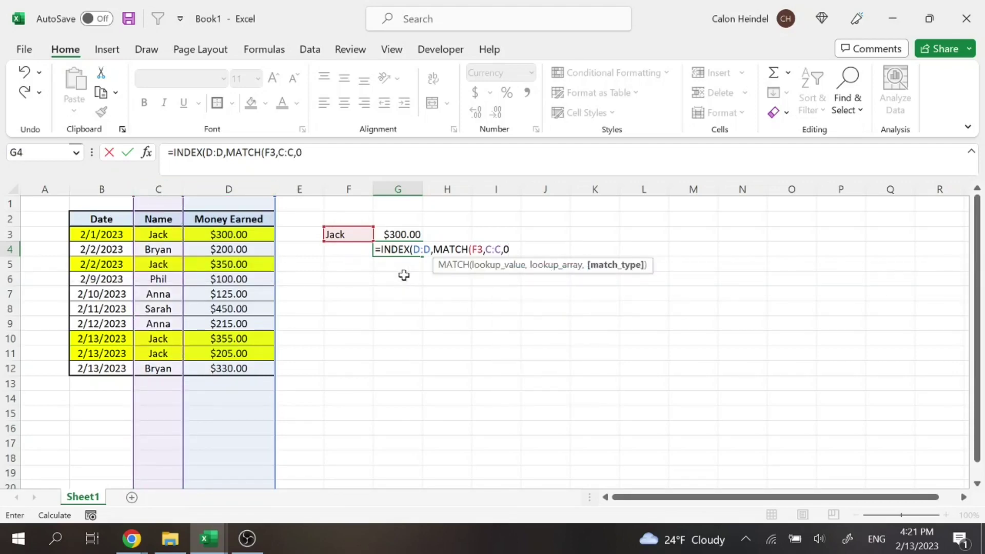
key(Return)
key(Return)
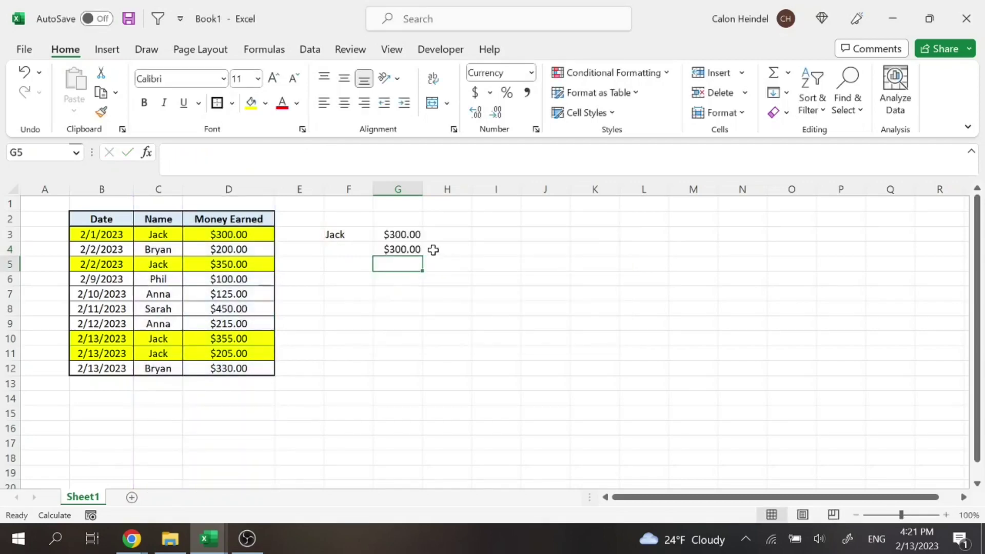
Compare G4's $300.00 result with Jack's other amounts $350.00, $355.00 and $205.00
click(413, 248)
click(440, 266)
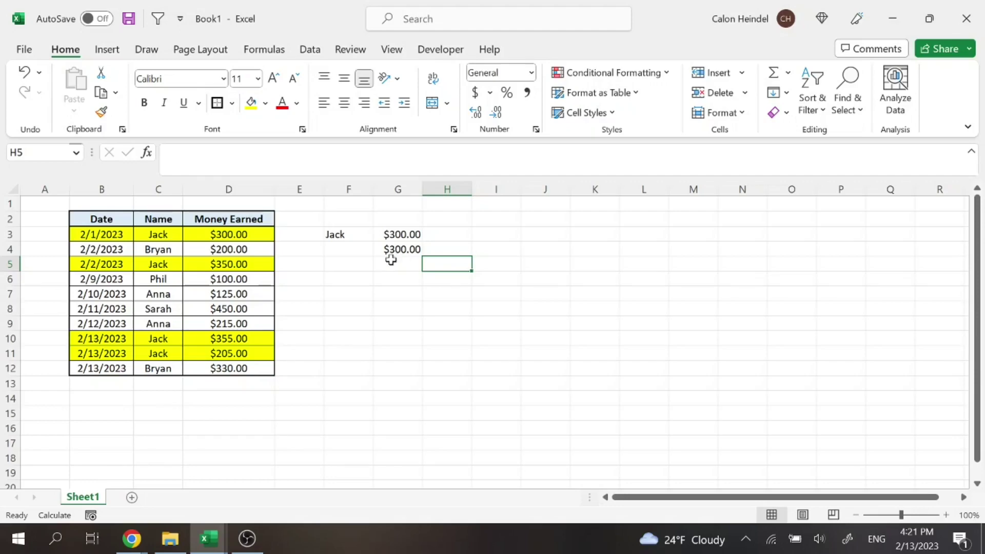
click(229, 262)
click(242, 340)
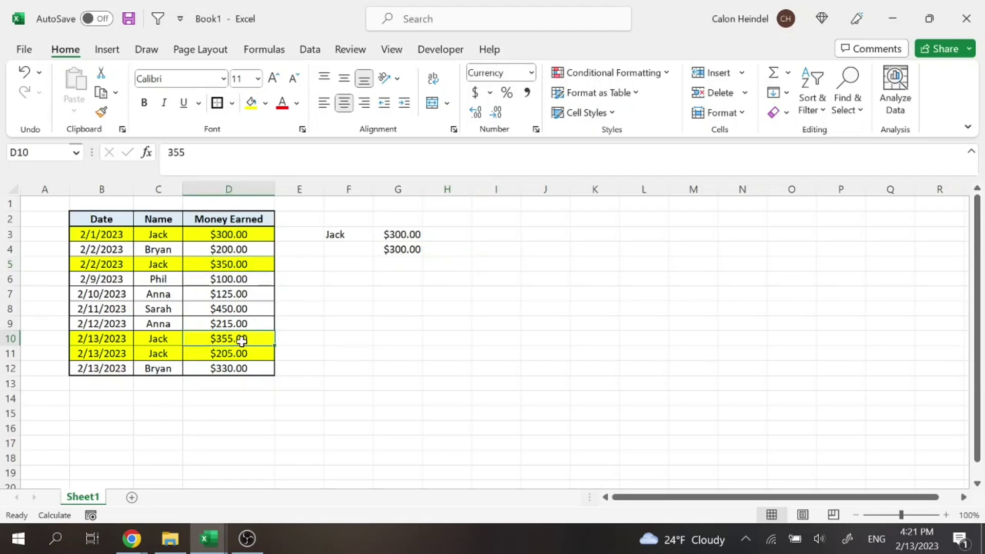
click(237, 354)
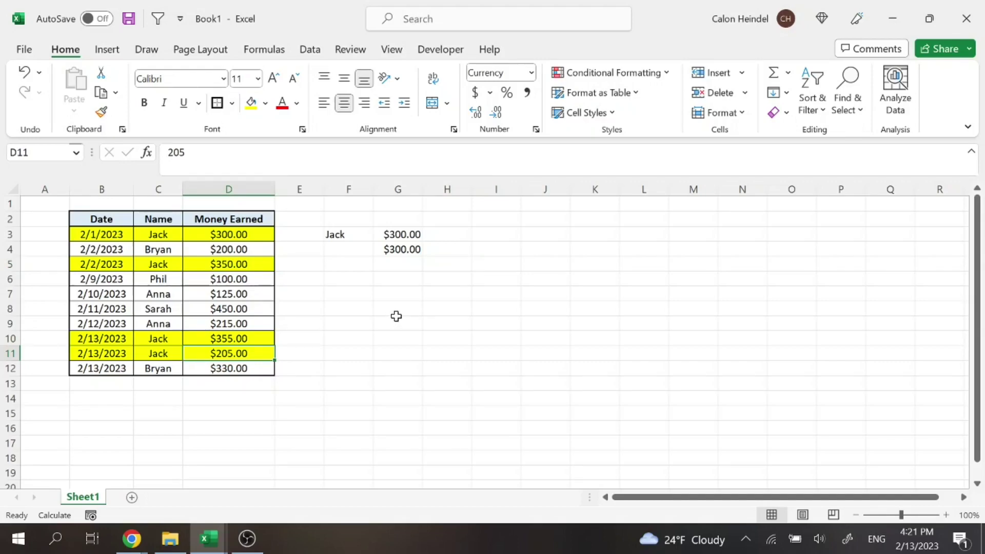
click(405, 249)
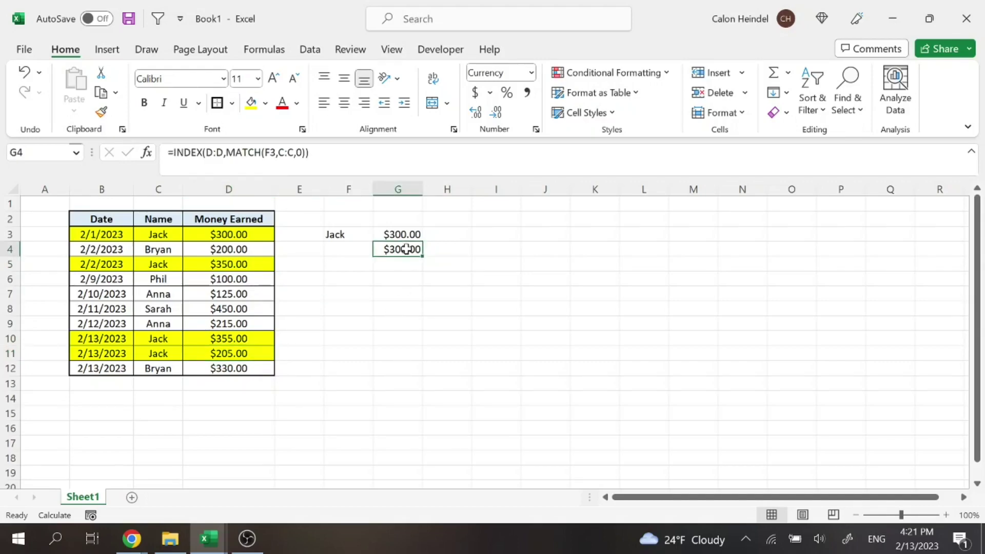
click(388, 282)
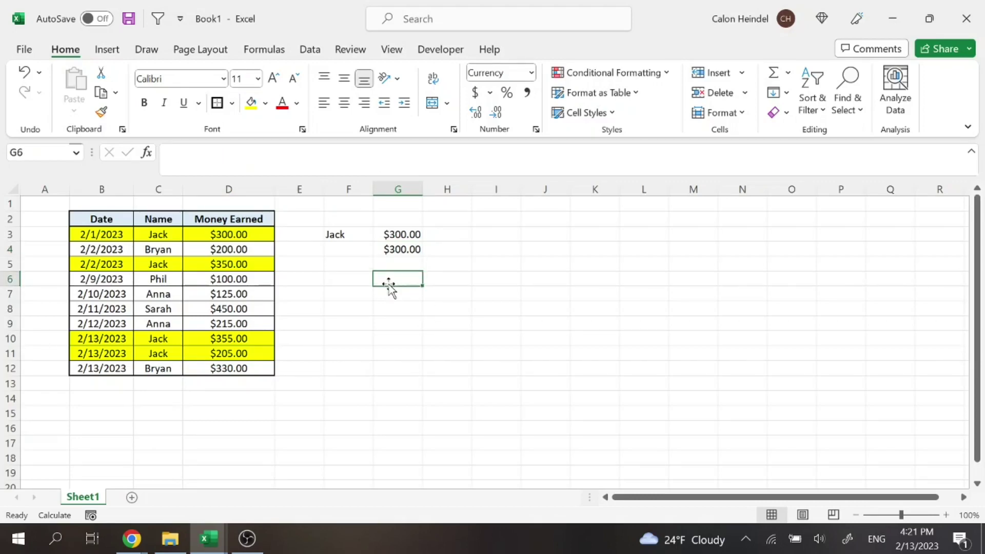
Start G6's formula as =INDEX($D:$D,SMALL( with column D absolute
text(=inde)
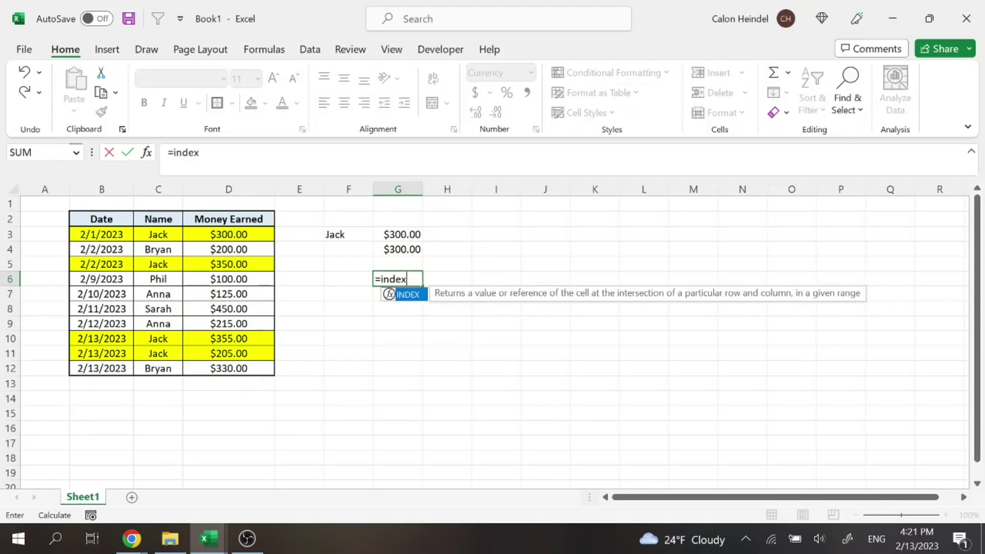
text(x)
key(Tab)
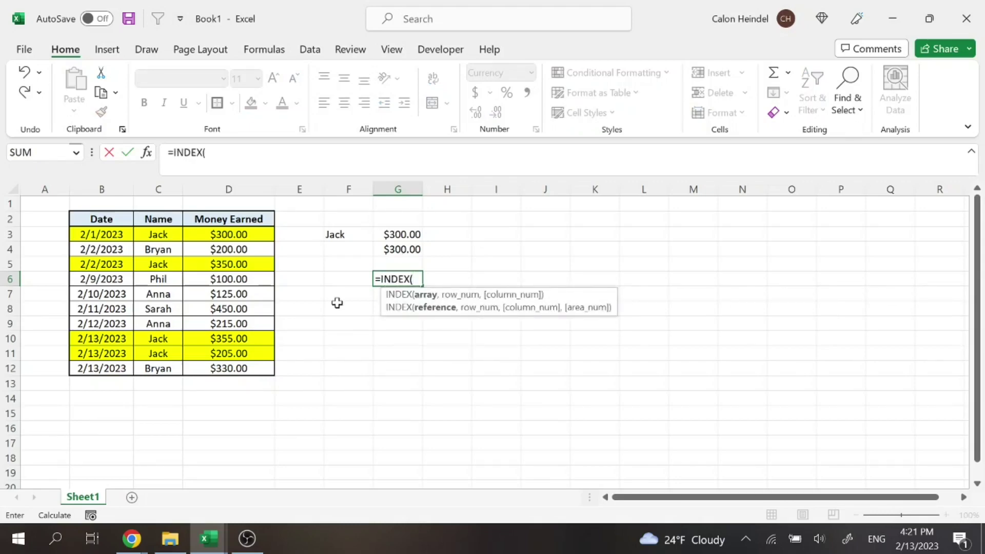
click(244, 182)
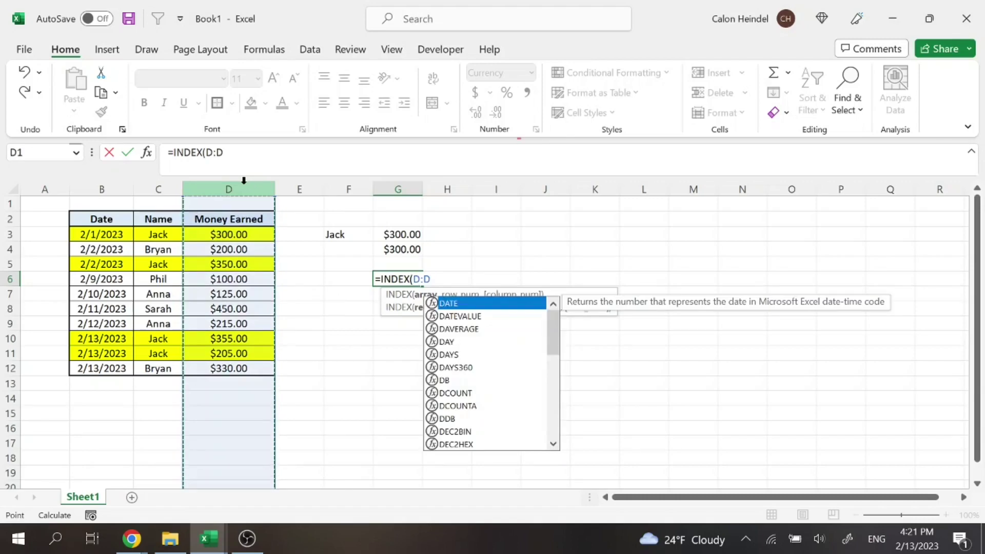
key(F4)
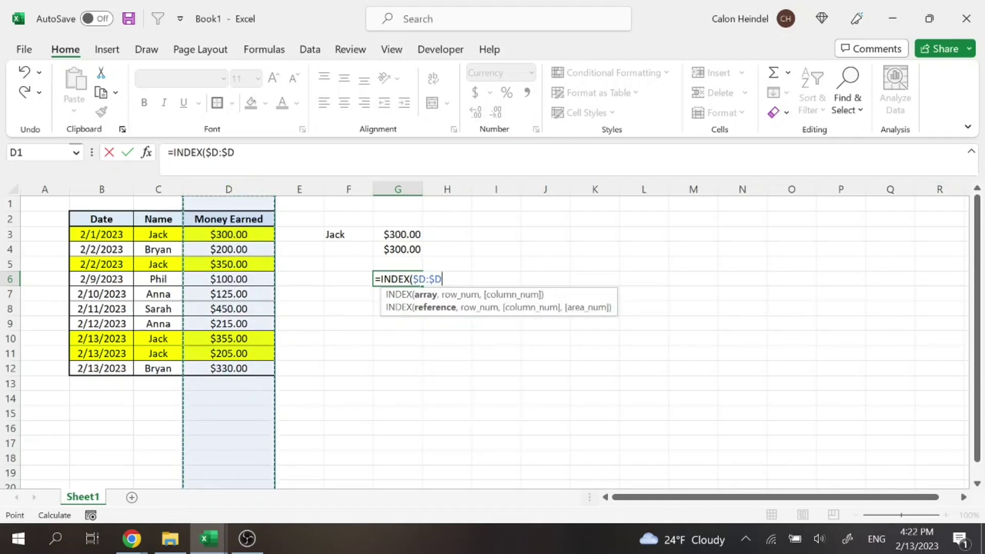
text(,)
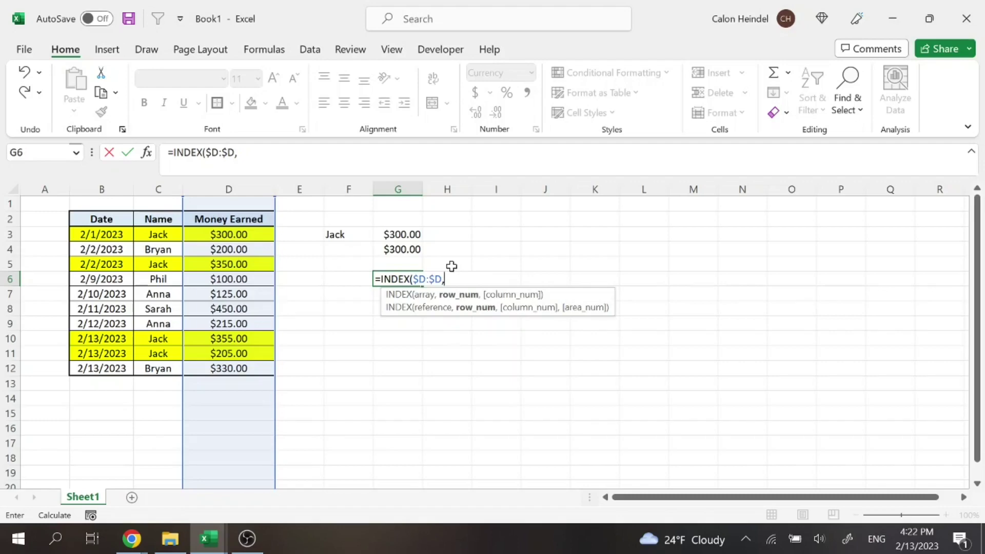
text(sma)
key(Tab)
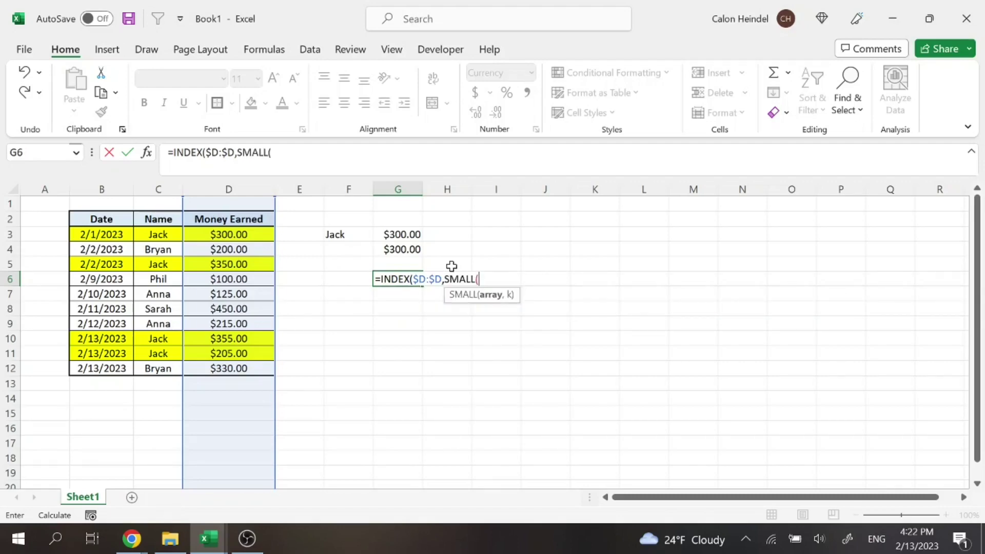
Add the IF condition ($F$3=$C:$C) with absolute references and an extra bracket
text(if)
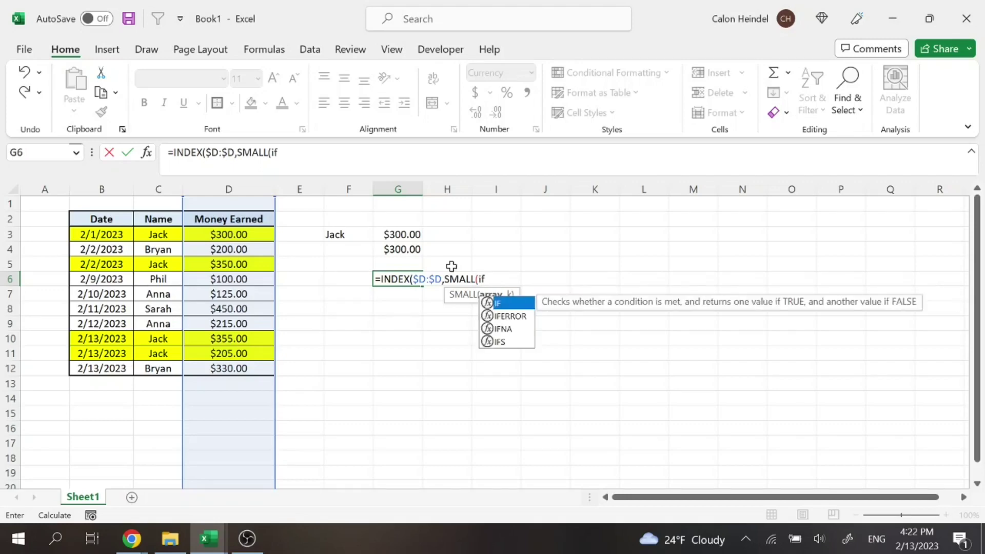
key(Tab)
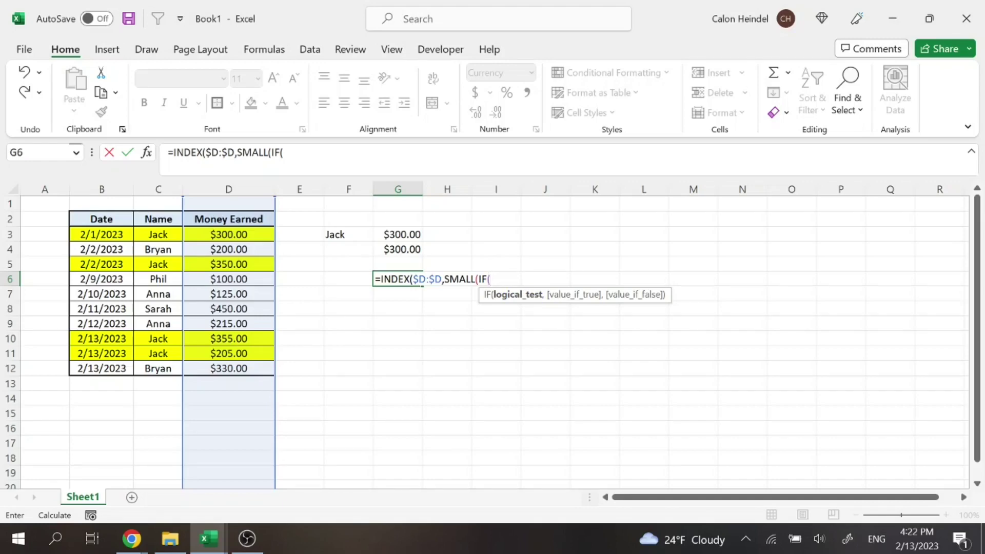
click(339, 236)
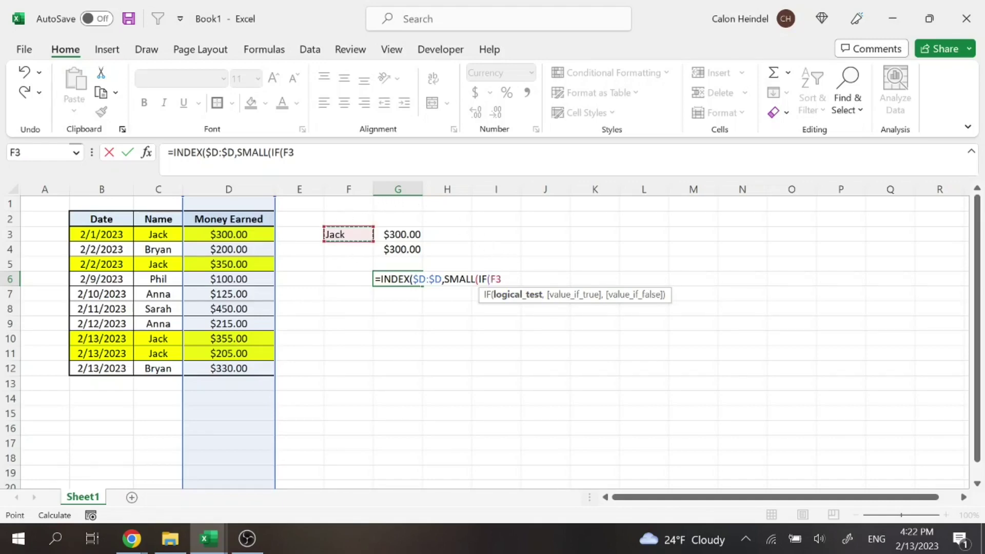
key(F4)
text(=)
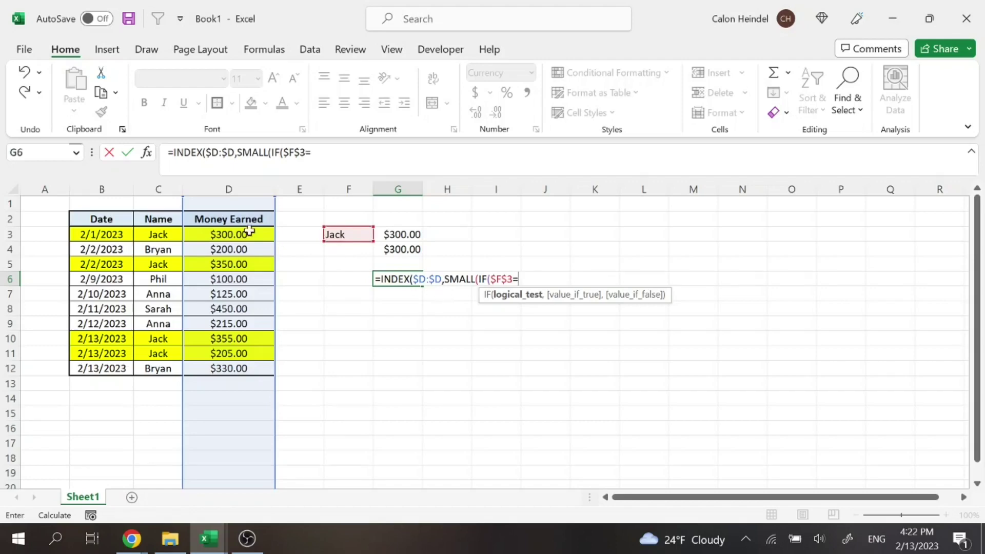
click(157, 187)
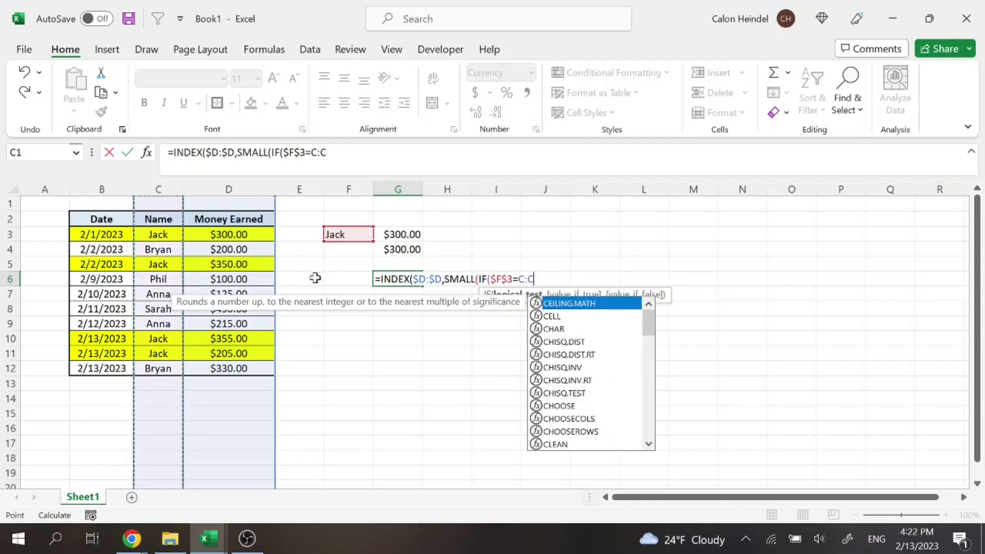
key(F4)
text())
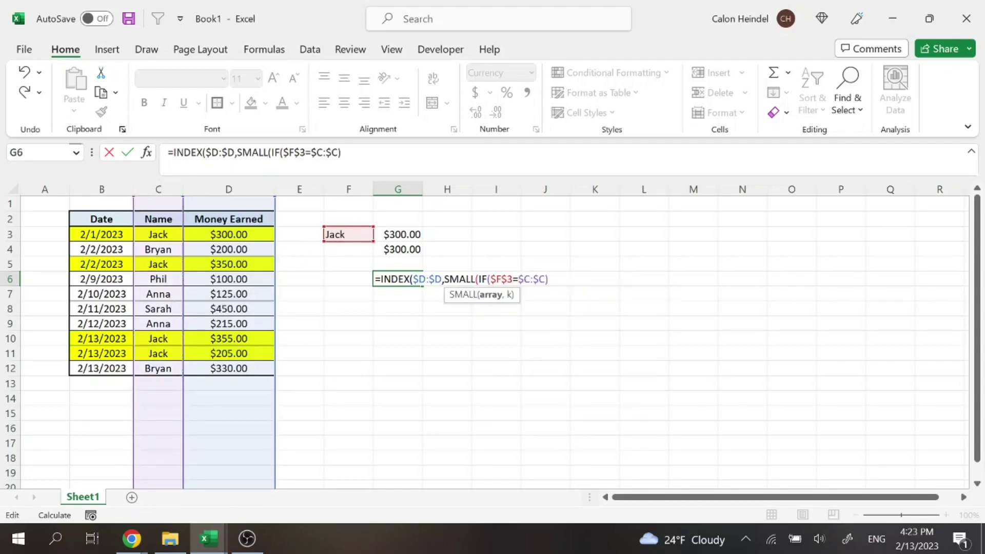
click(490, 279)
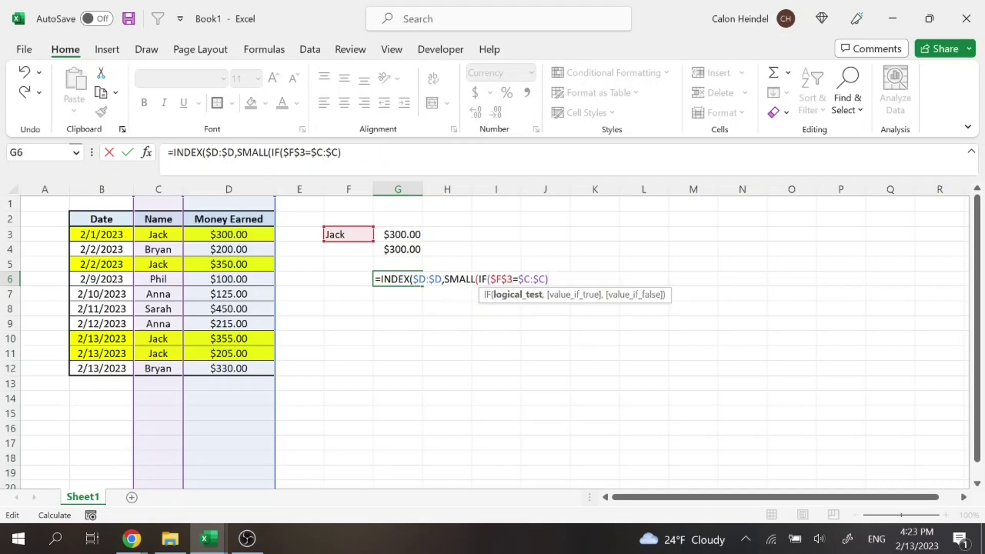
text(()
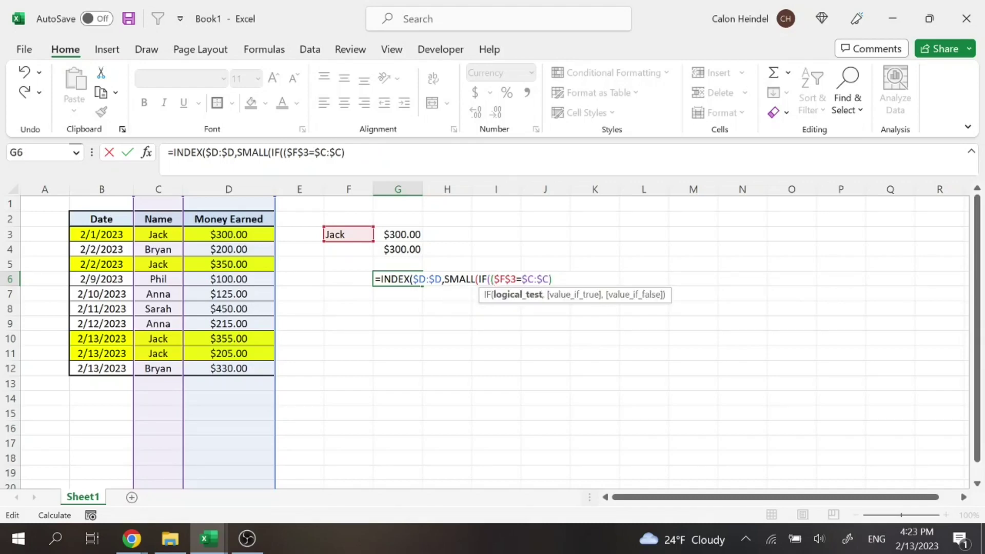
text(,)
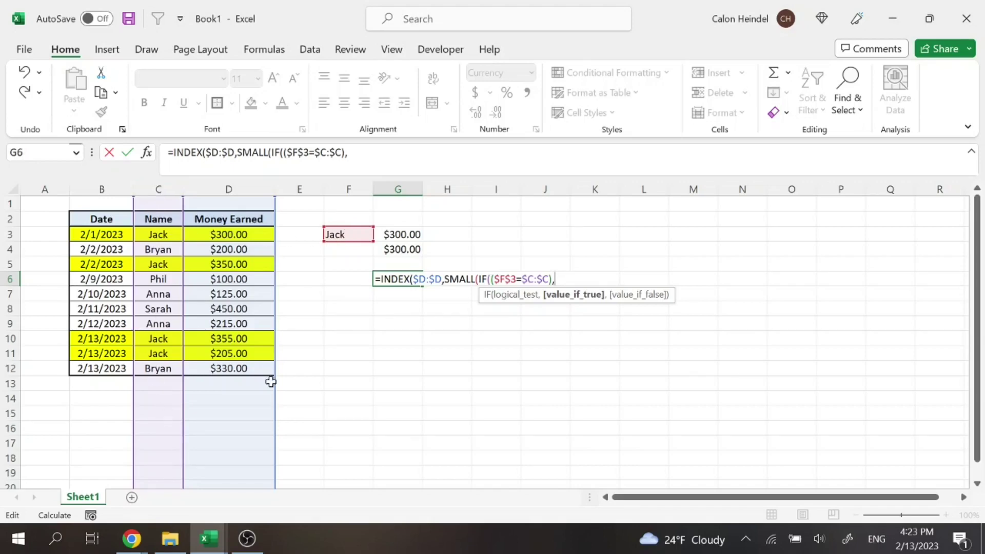
Add MATCH(ROW($C:$C),ROW($C:$C)) as the IF's true value
text(match)
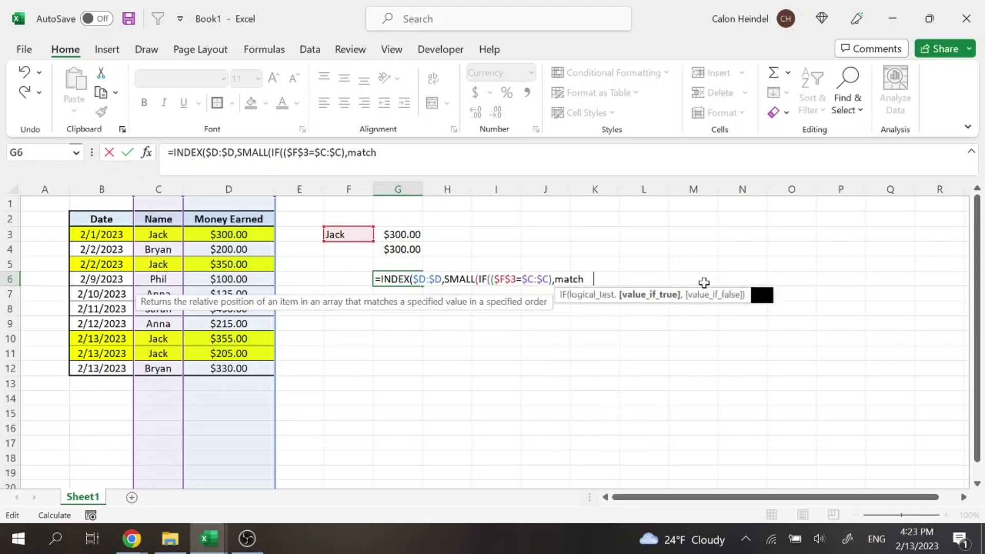
key(Tab)
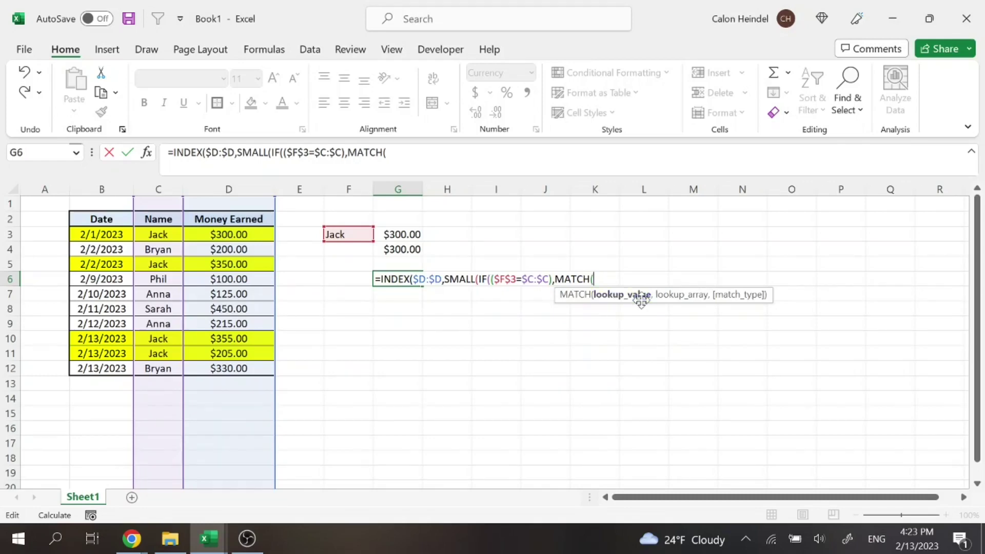
text(row)
key(Tab)
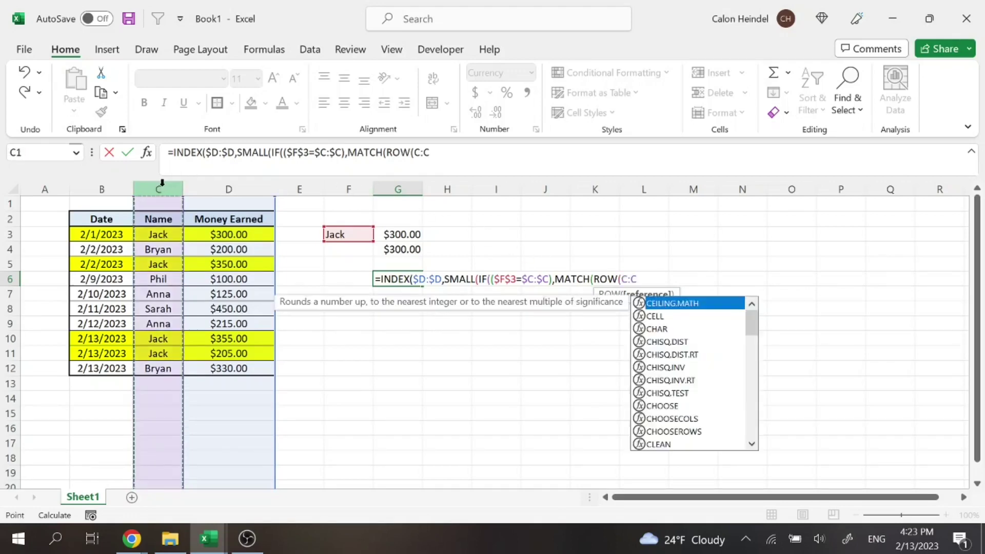
key(F4)
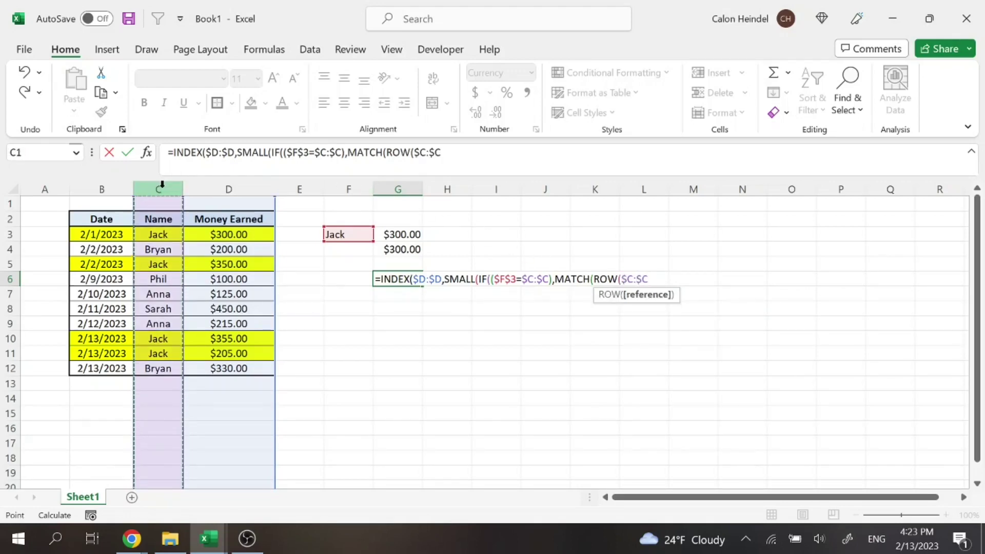
text())
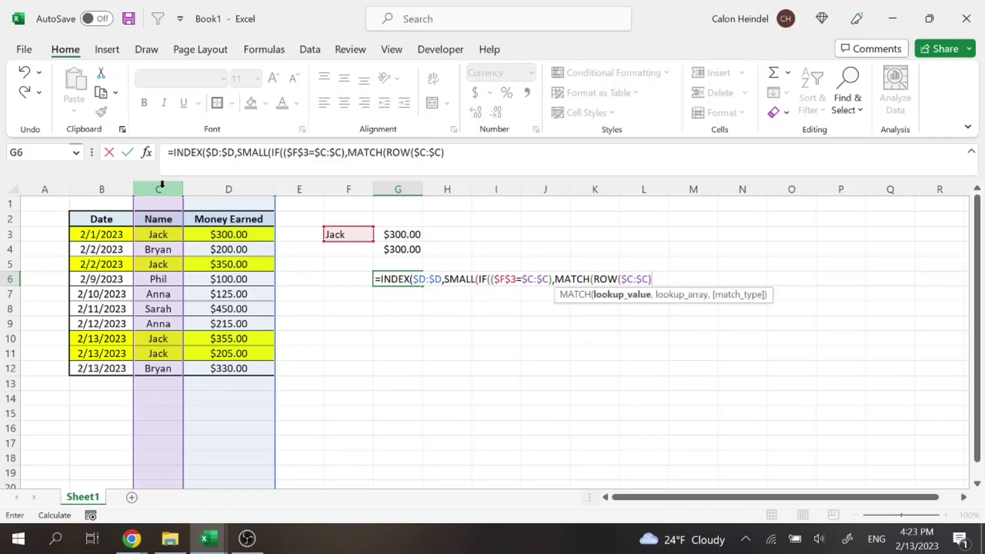
text(,row)
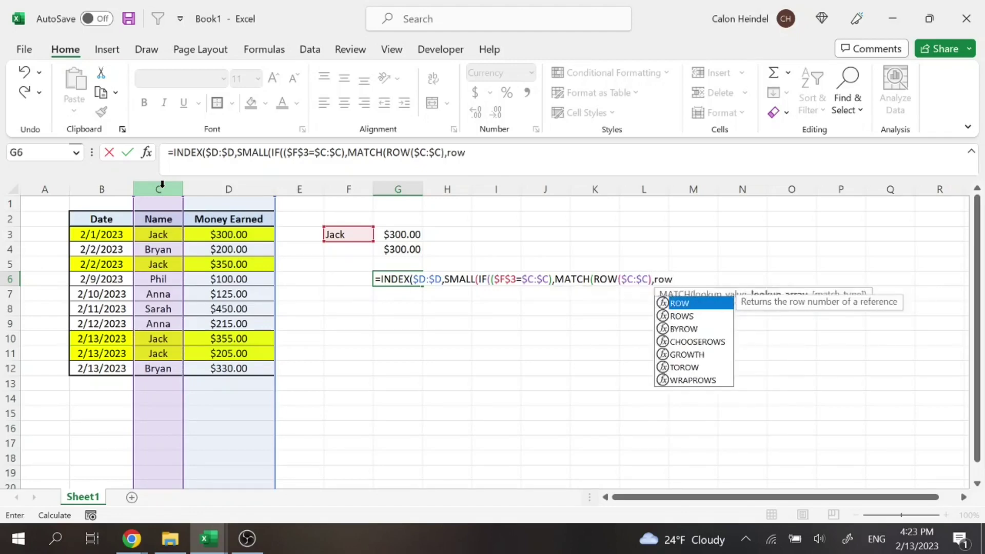
key(Tab)
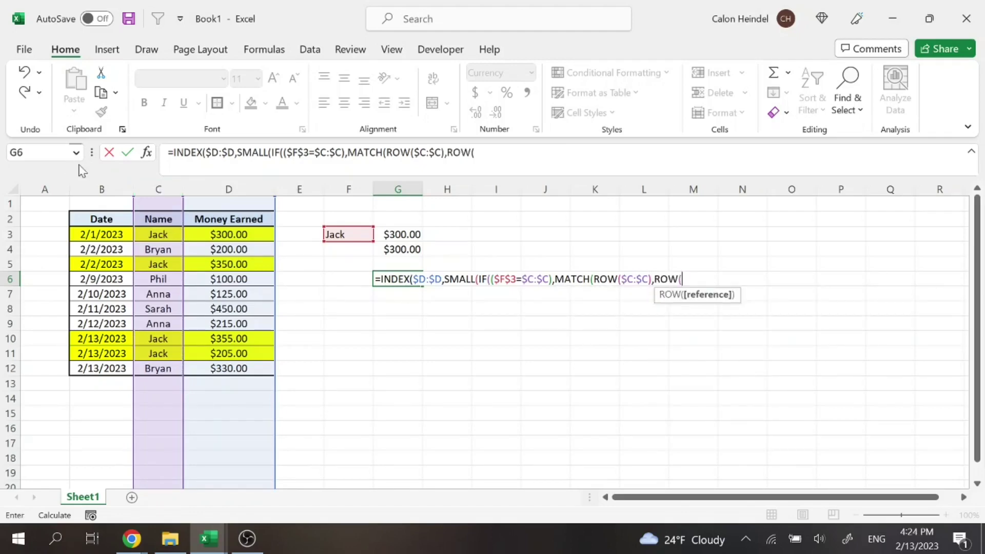
click(159, 189)
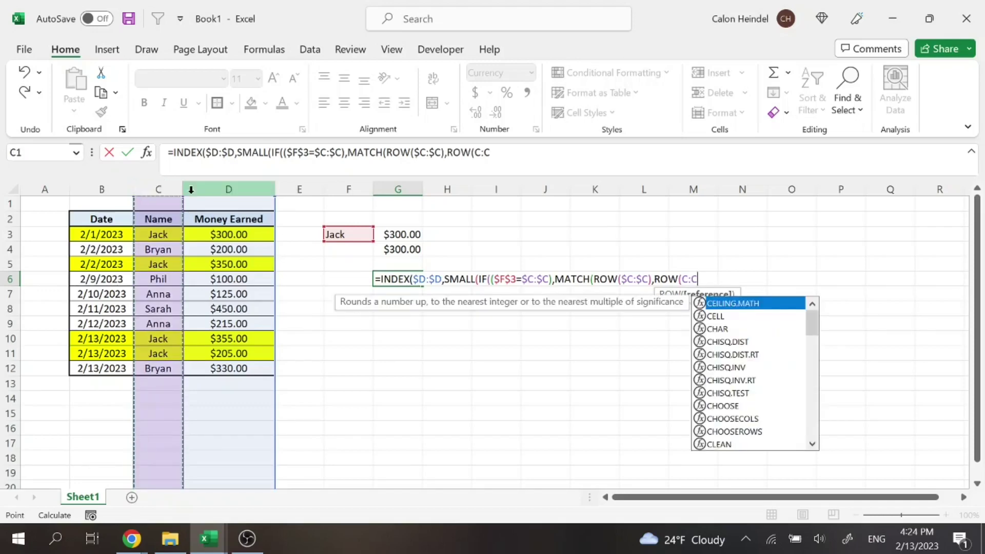
key(F4)
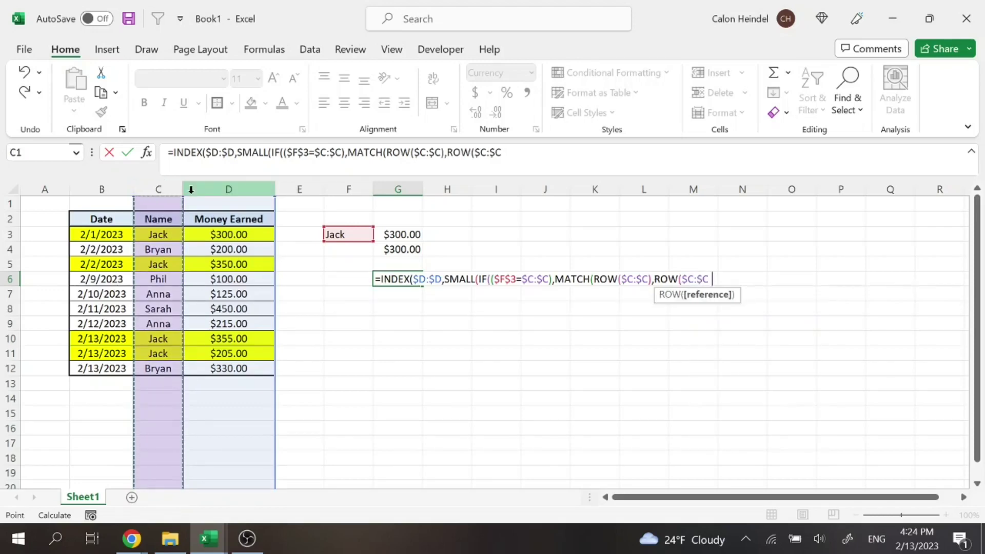
Finish with an empty-text fallback and ROWS($A$1:A1) as SMALL's k, then commit
text())
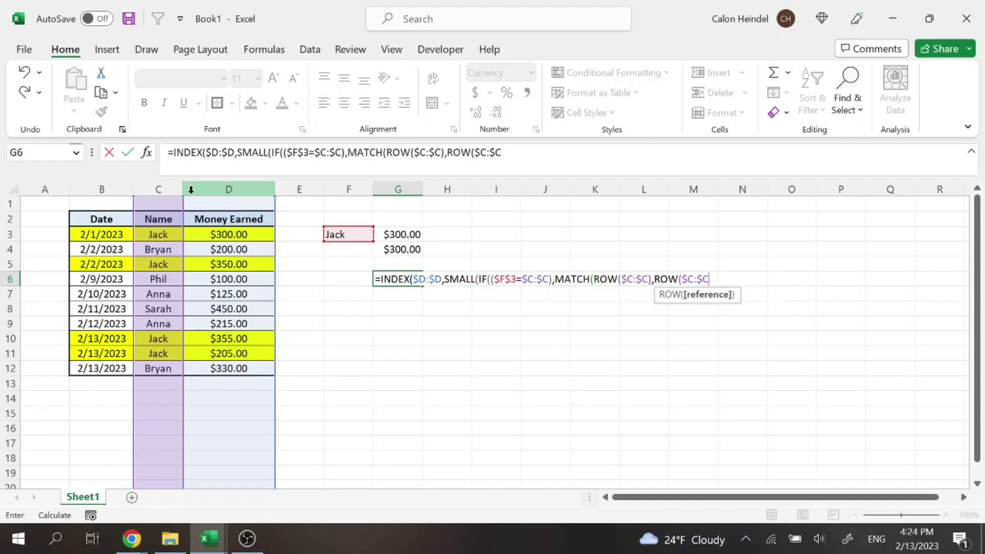
text())
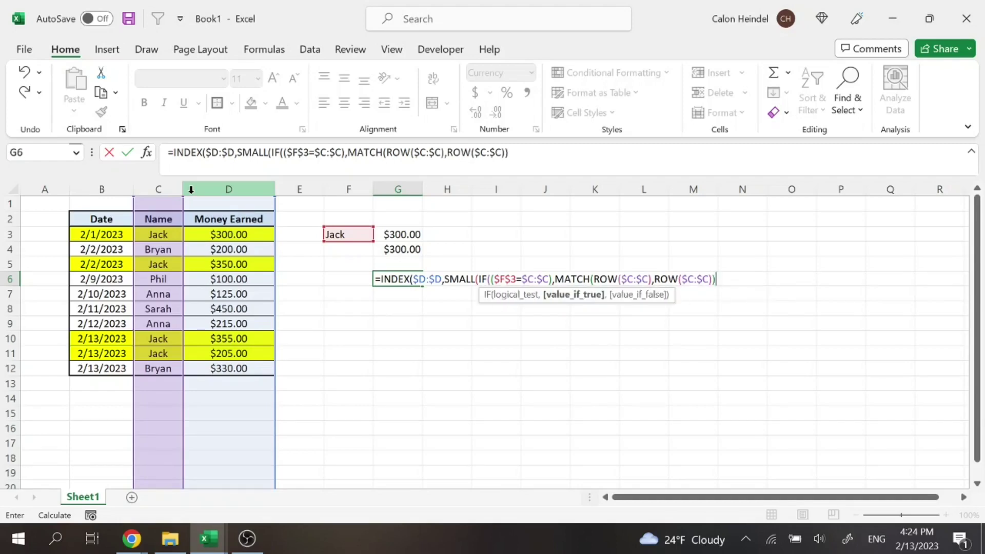
text(,)
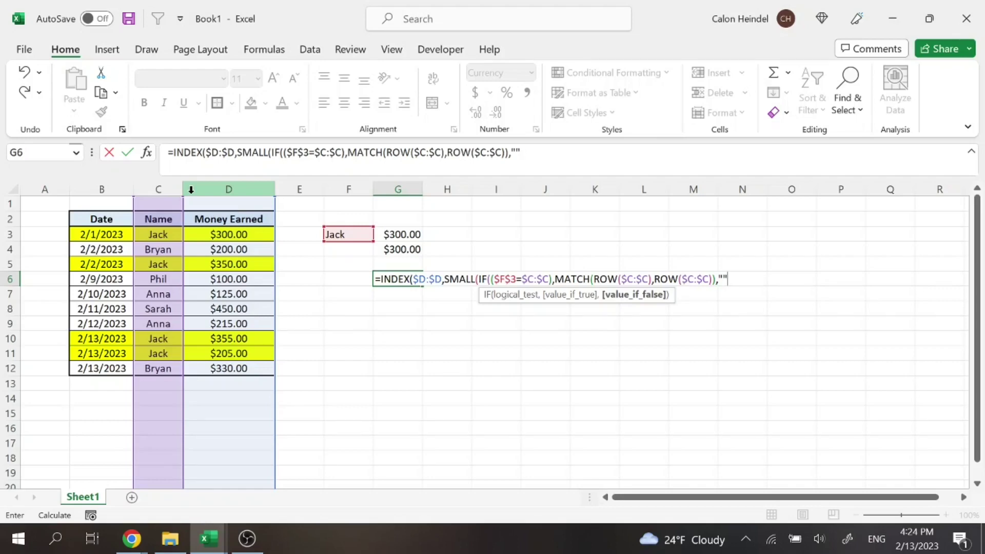
text(""))
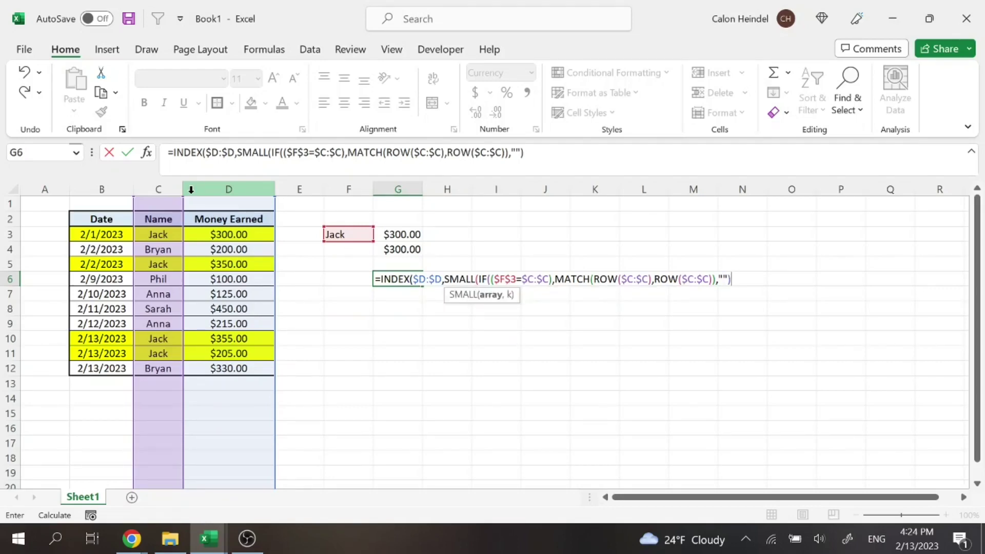
text(,rows)
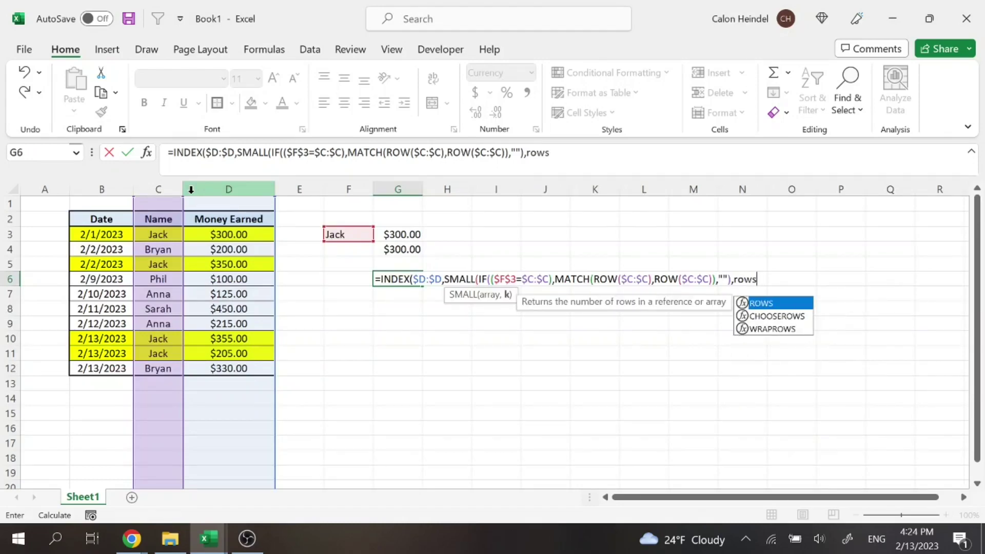
key(Tab)
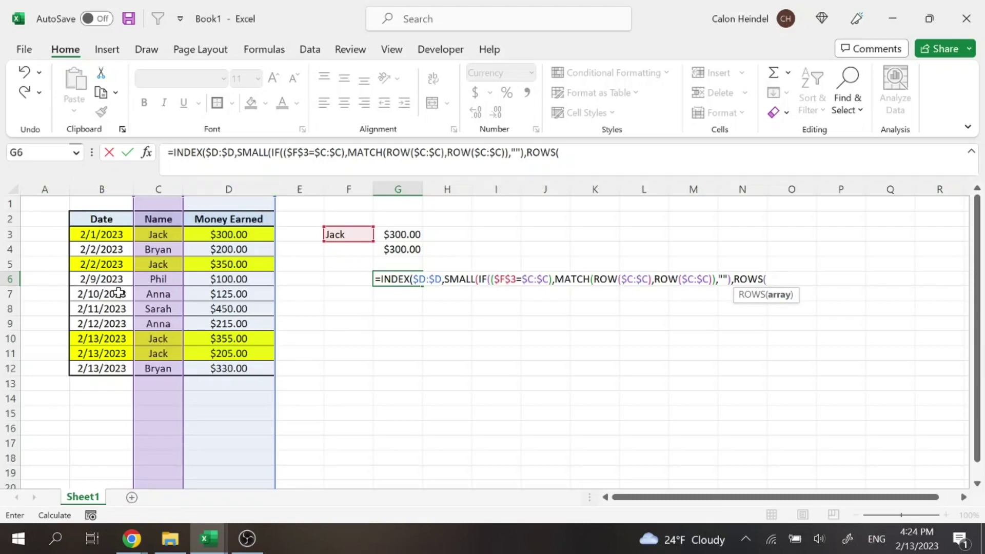
text(A1)
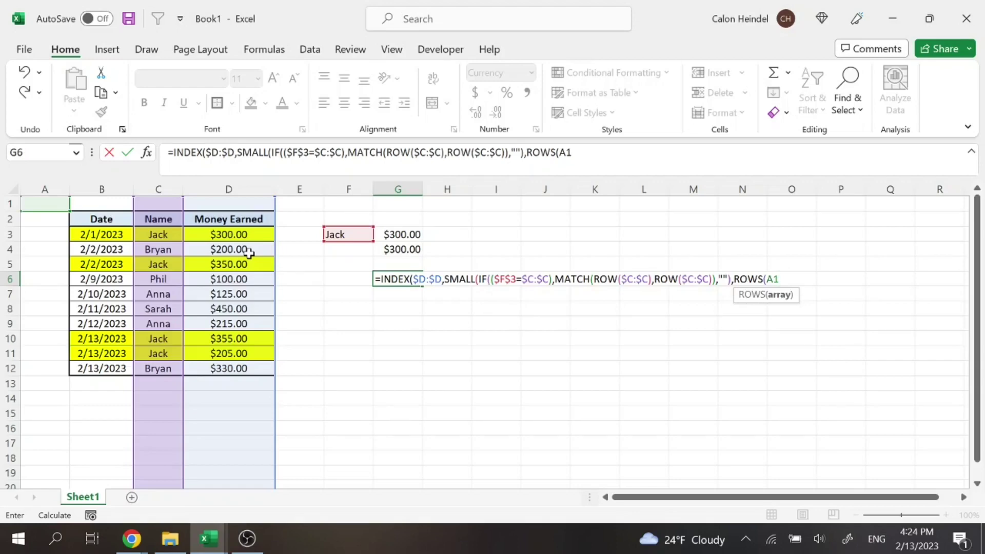
key(F4)
text(:A1)
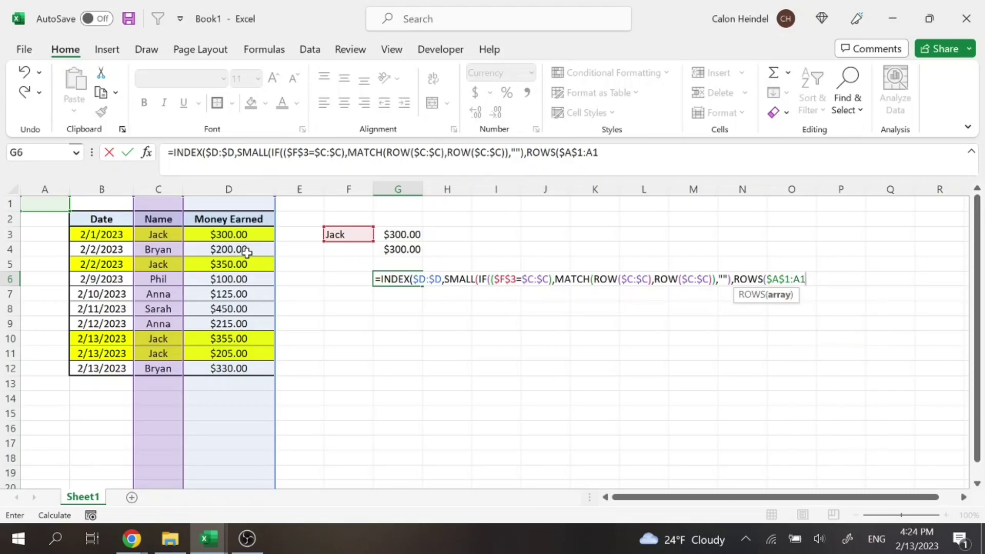
text())
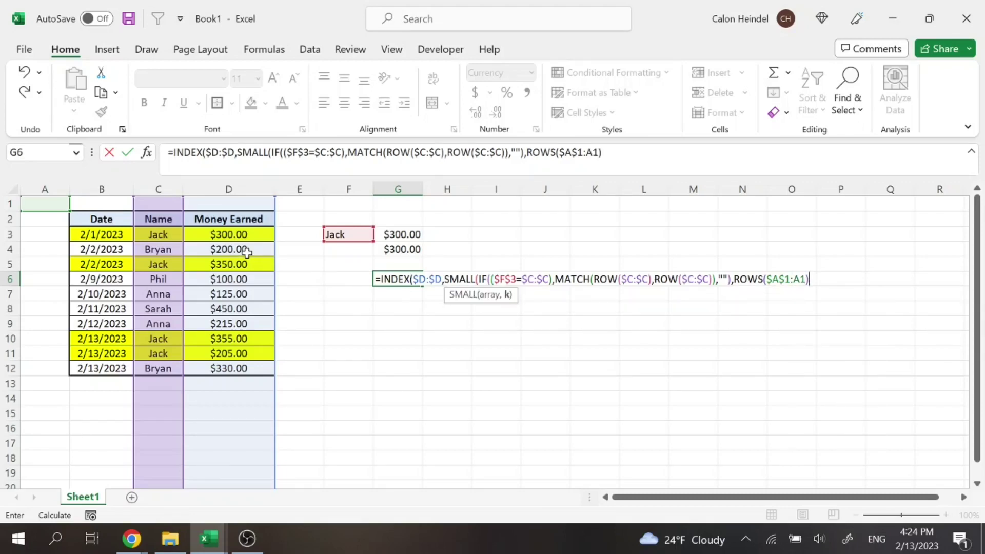
key(Return)
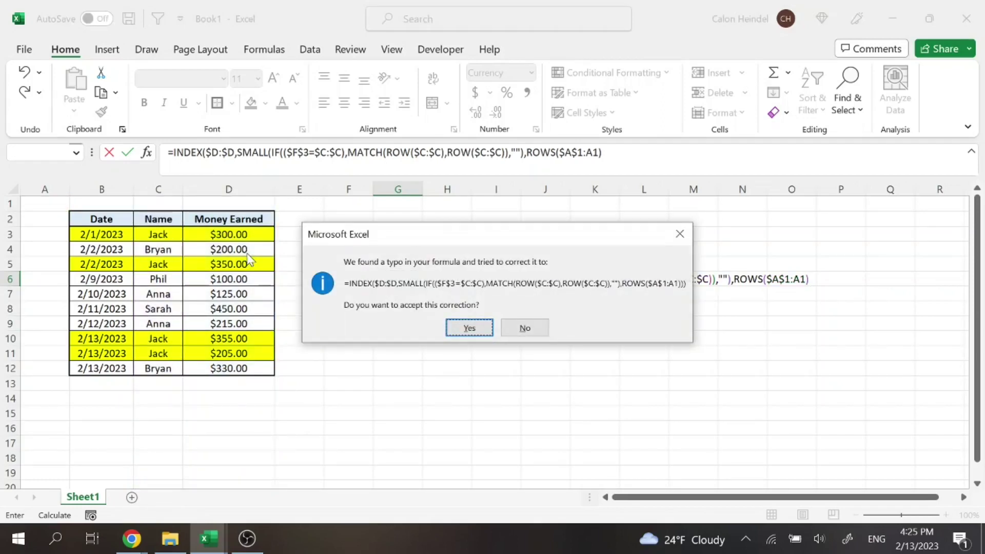
Accept Excel's parenthesis fix and fill G6's formula down through G18
key(Return)
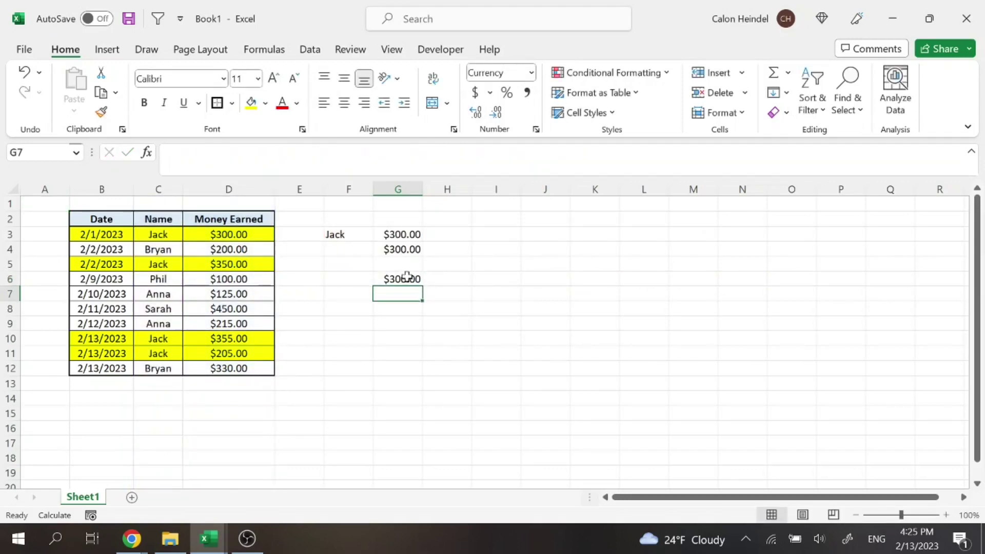
click(407, 277)
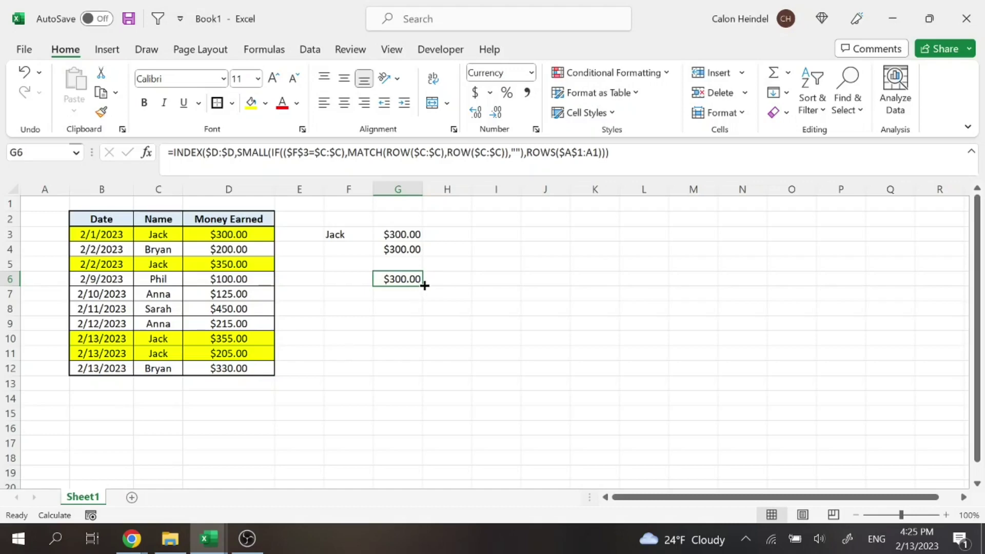
drag(424, 285, 417, 468)
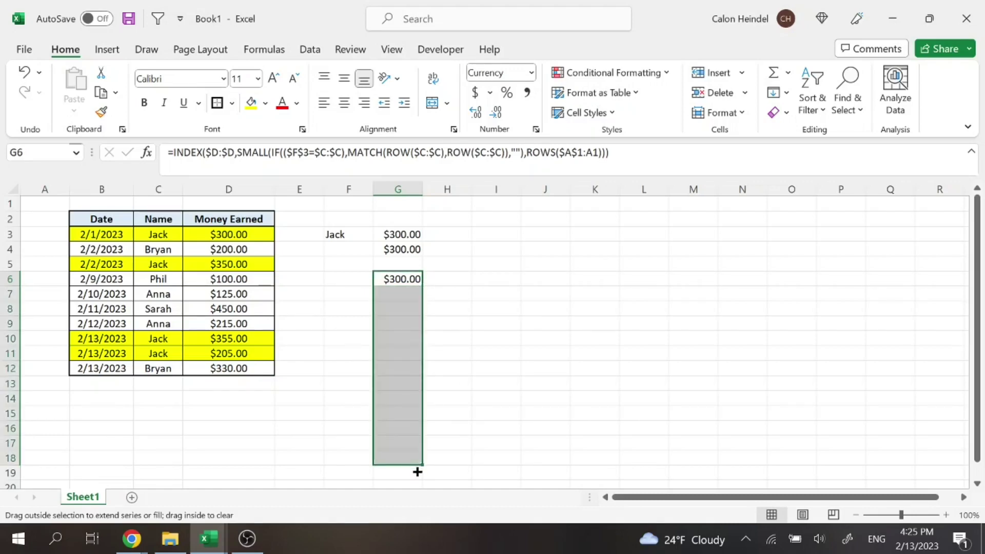
click(480, 321)
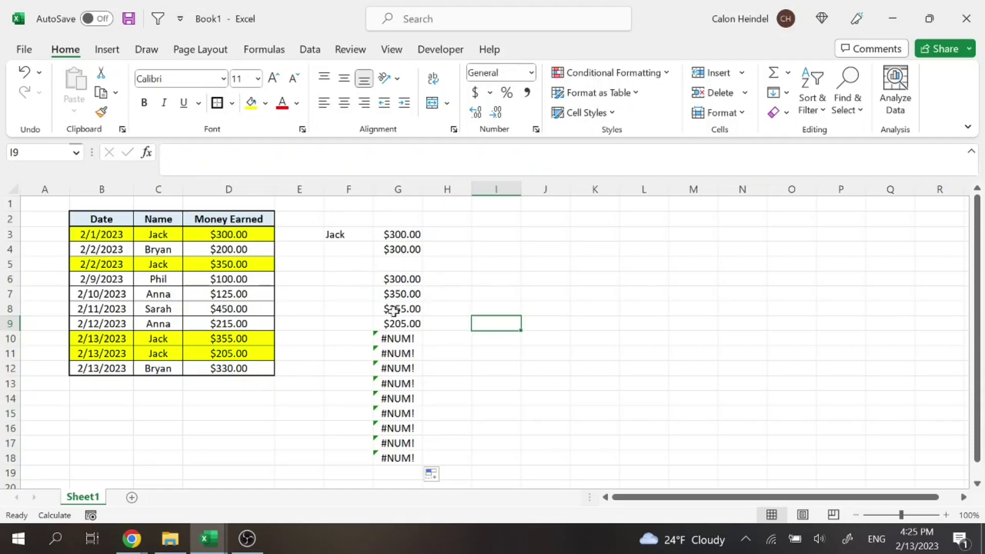
click(232, 185)
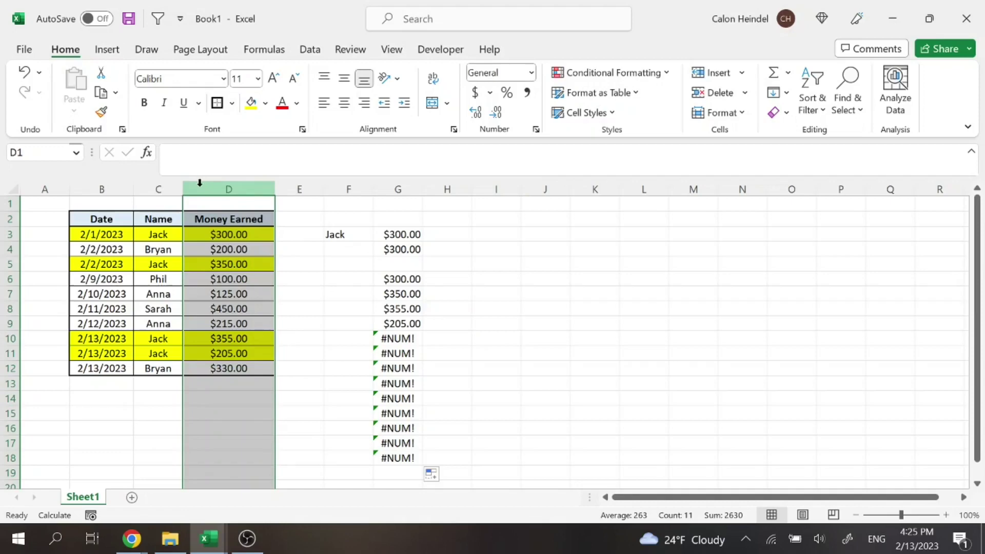
click(158, 186)
click(496, 353)
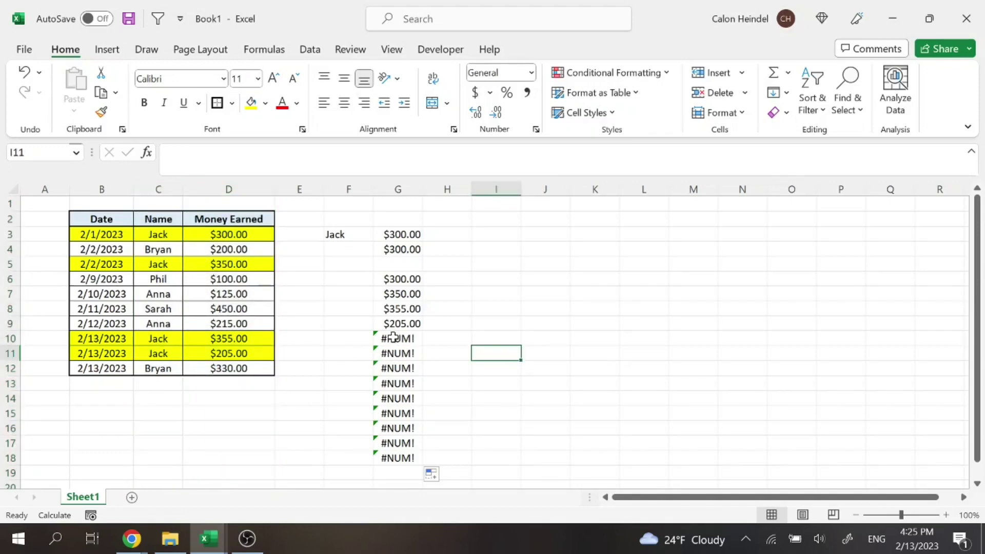
click(393, 337)
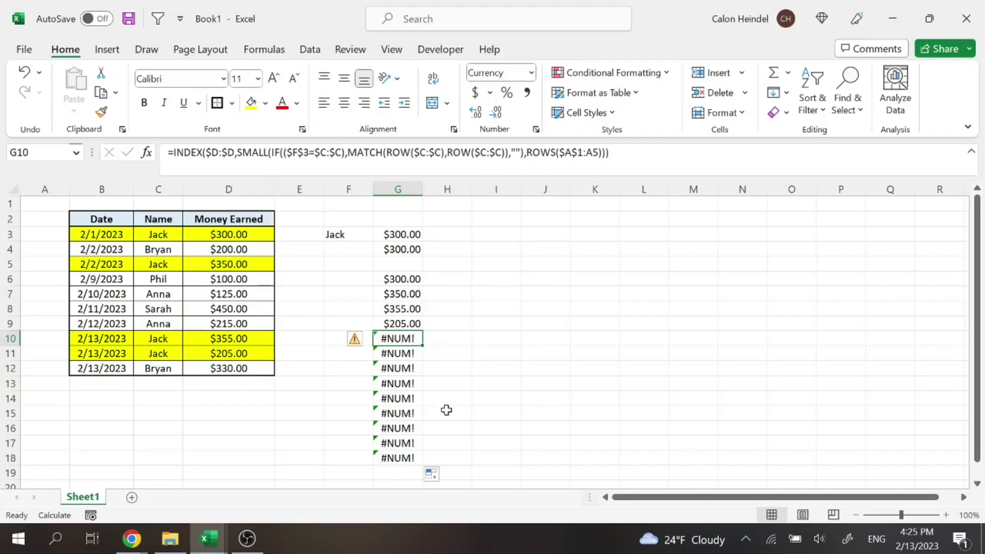
click(439, 359)
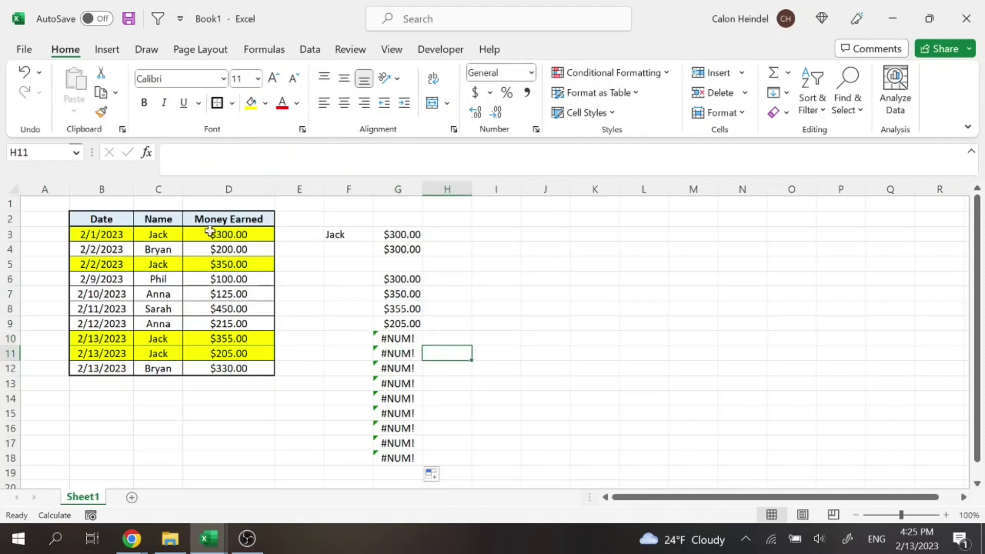
click(410, 285)
click(400, 294)
click(400, 309)
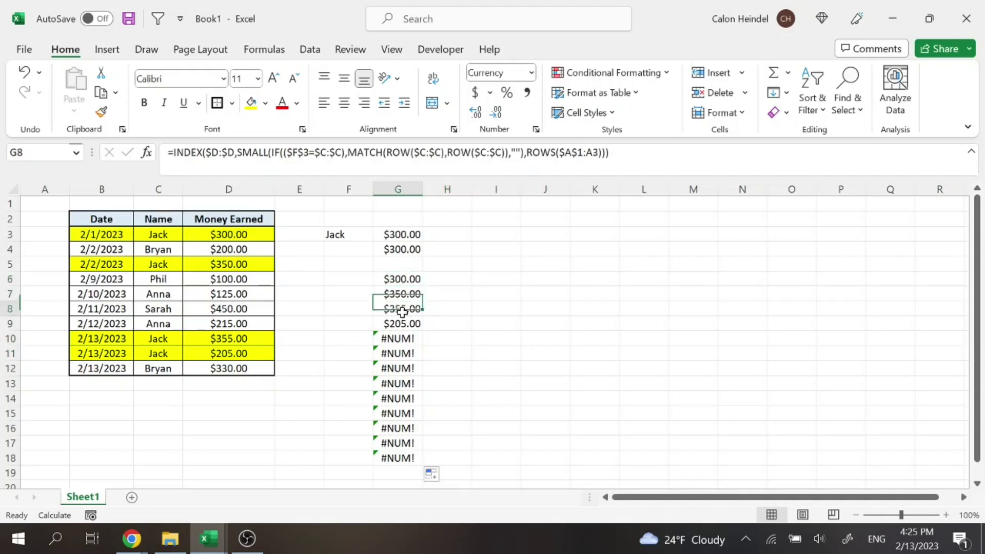
drag(234, 234, 234, 359)
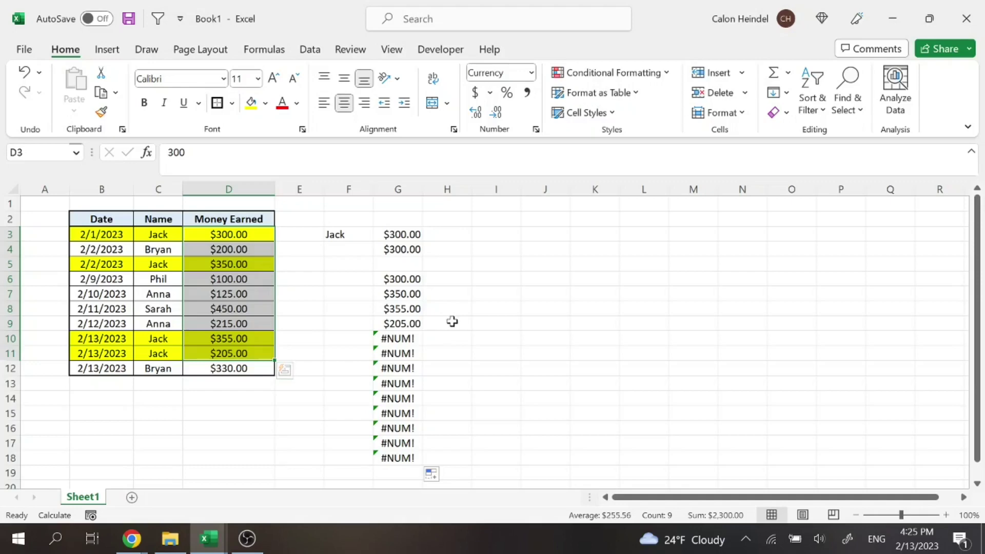
click(449, 322)
Shade Anna's rows B7:D7 and B9:D9 light green
click(334, 234)
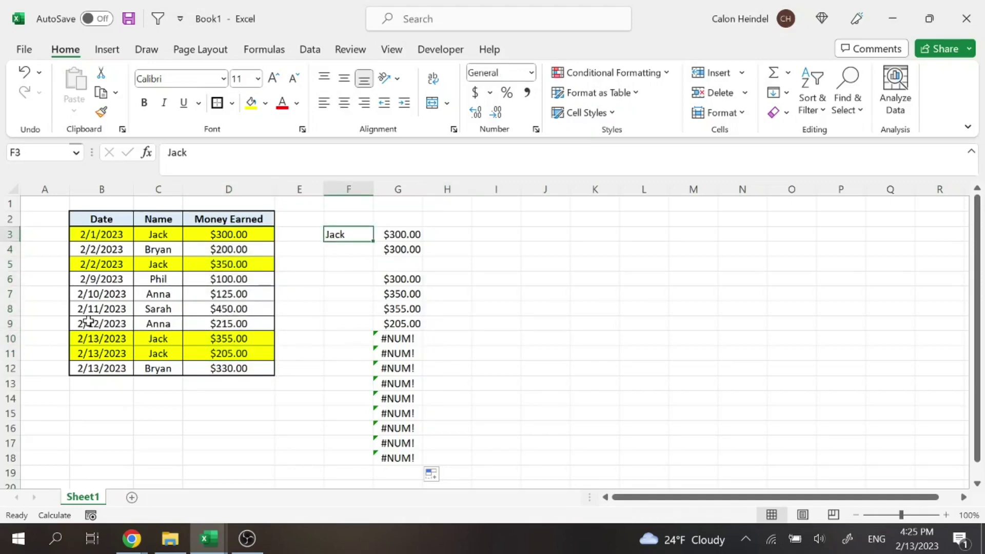
drag(94, 323, 192, 323)
ctrl+drag(118, 294, 226, 294)
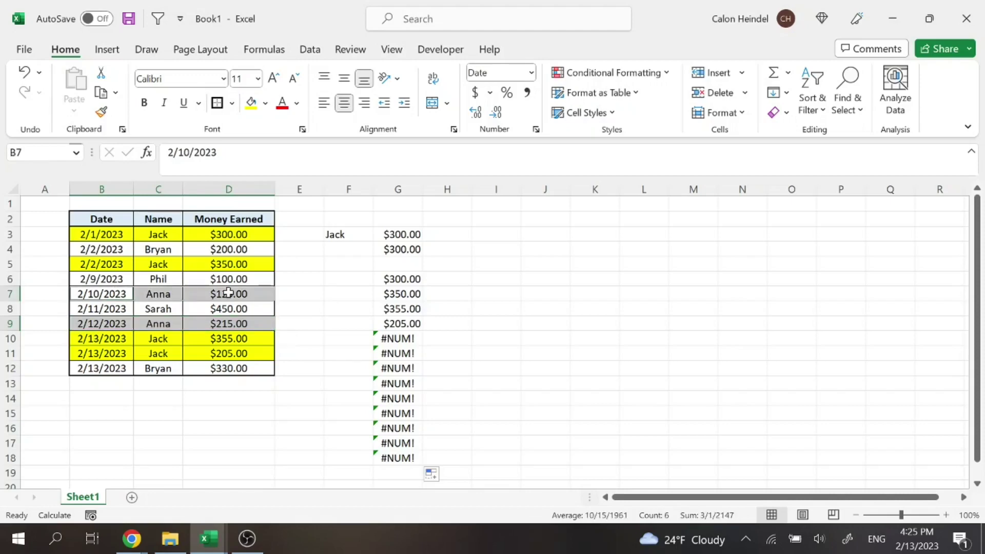
click(265, 103)
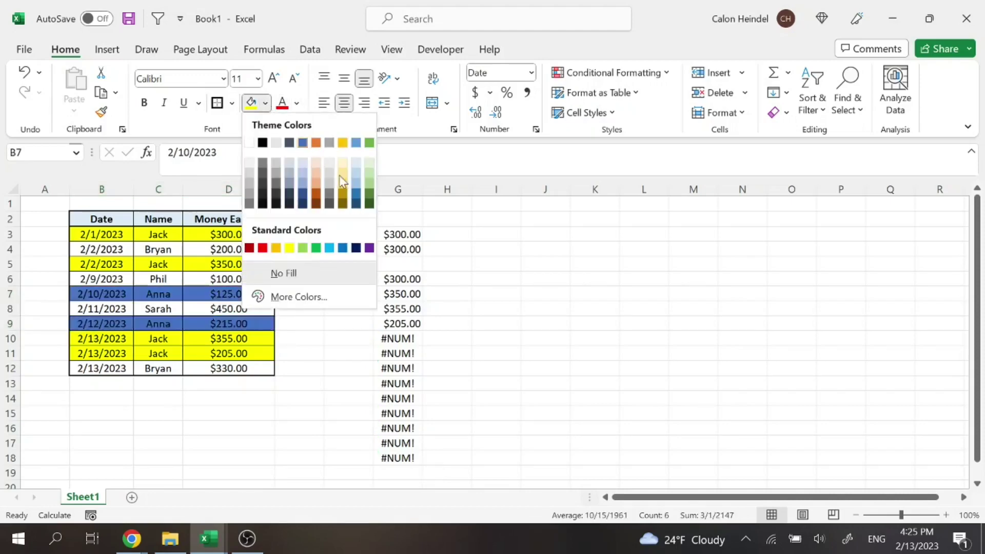
click(370, 164)
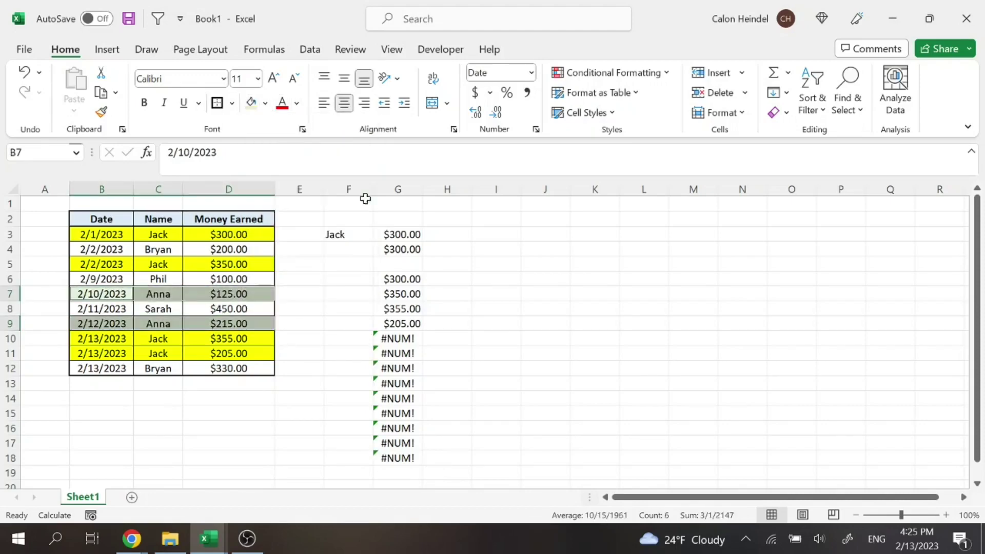
Enter Anna in F3 and check G6:G7 show $125.00 and $215.00 with #NUM! below
click(343, 236)
text(Anna)
click(496, 293)
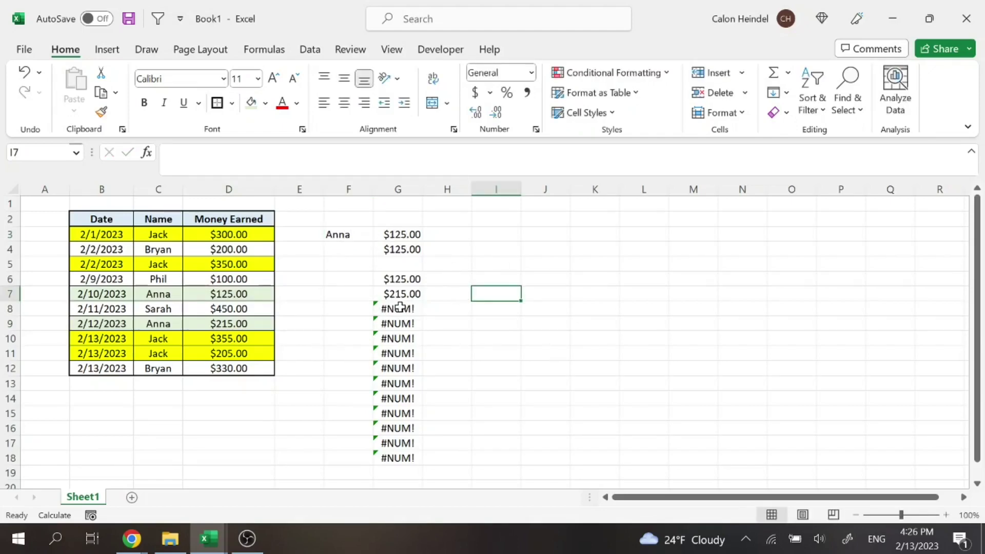
click(251, 294)
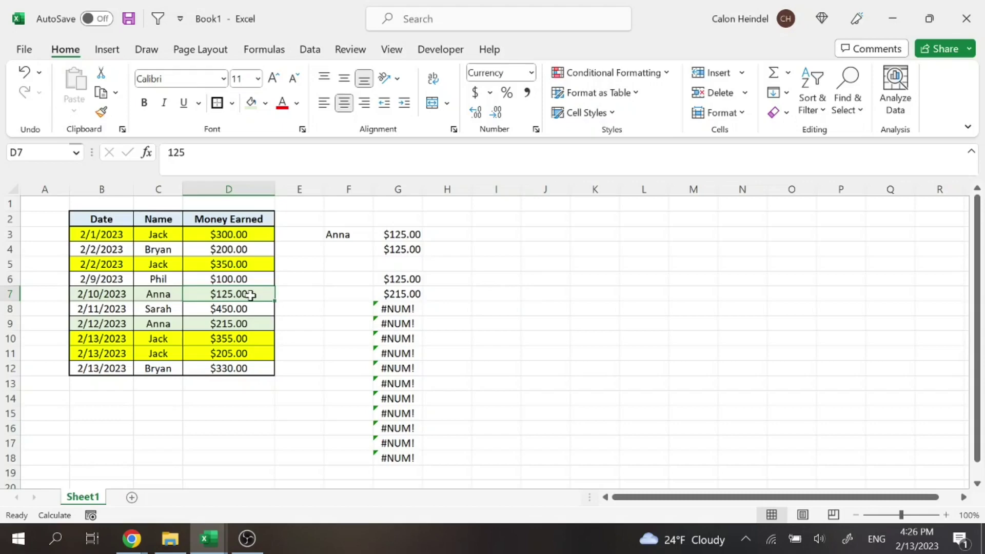
click(235, 324)
drag(389, 279, 404, 469)
click(396, 309)
click(504, 397)
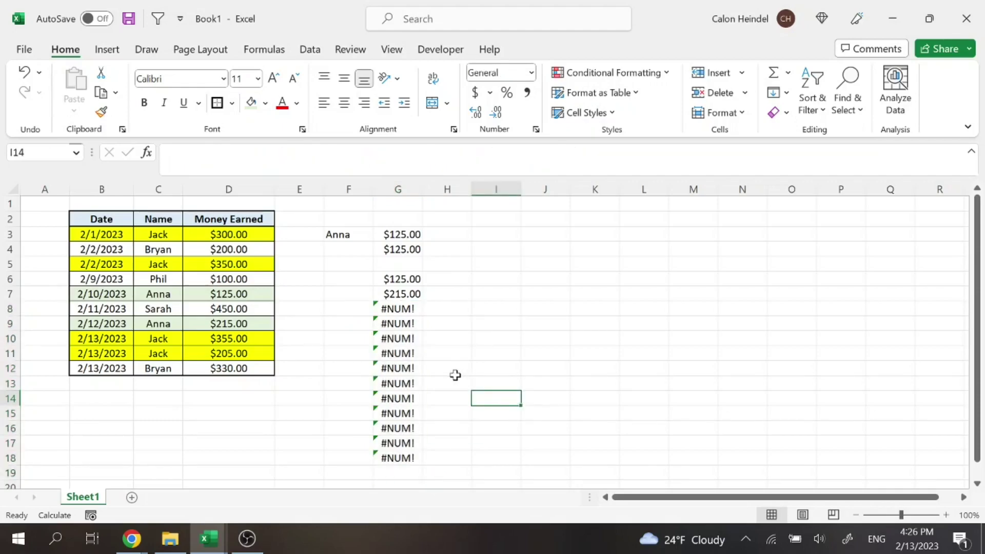
click(448, 308)
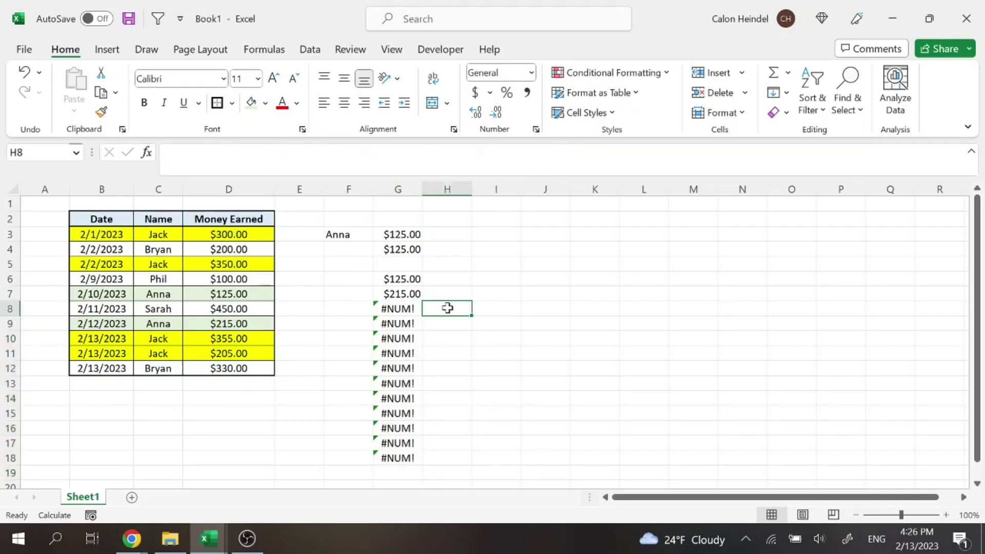
drag(393, 312, 392, 460)
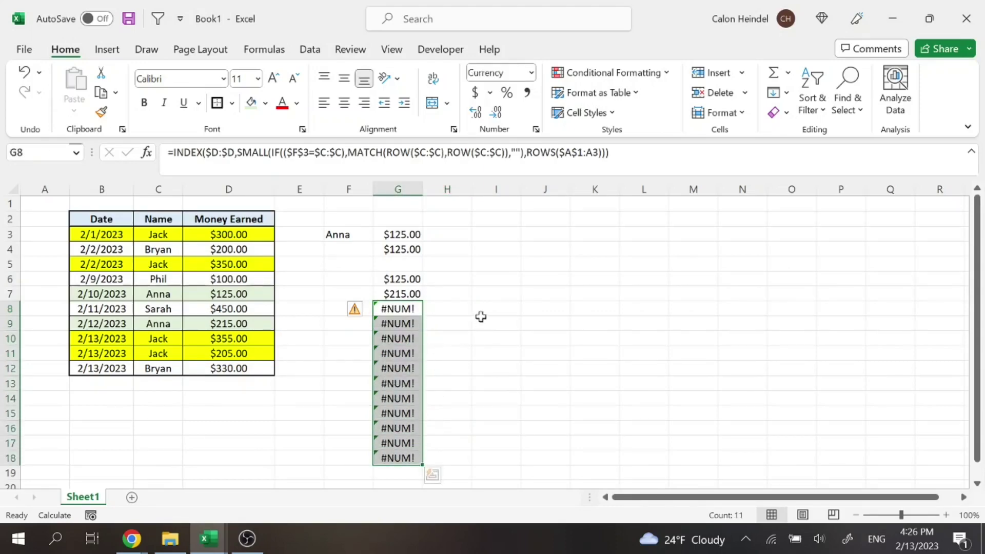
click(395, 279)
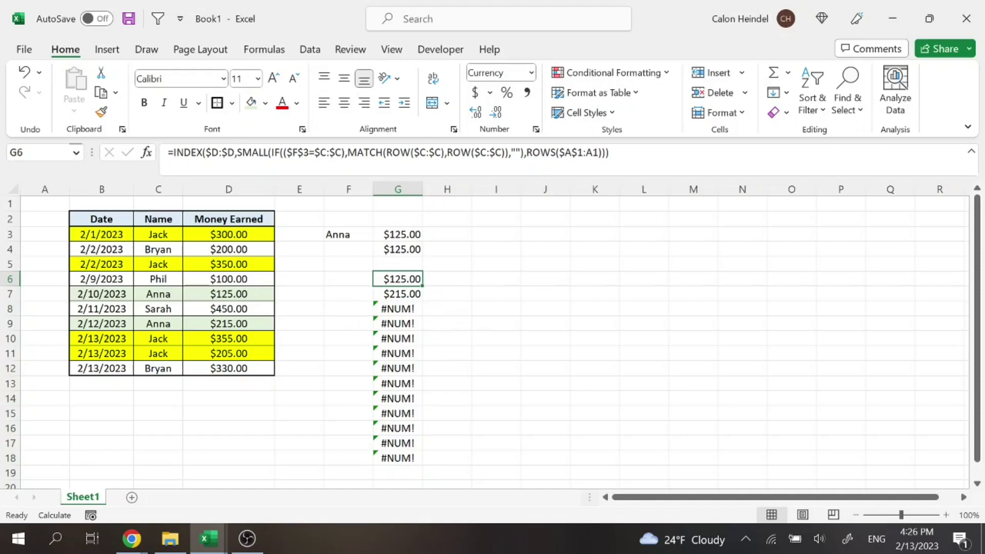
Wrap G6's formula in IFERROR(...,"")
key(F2)
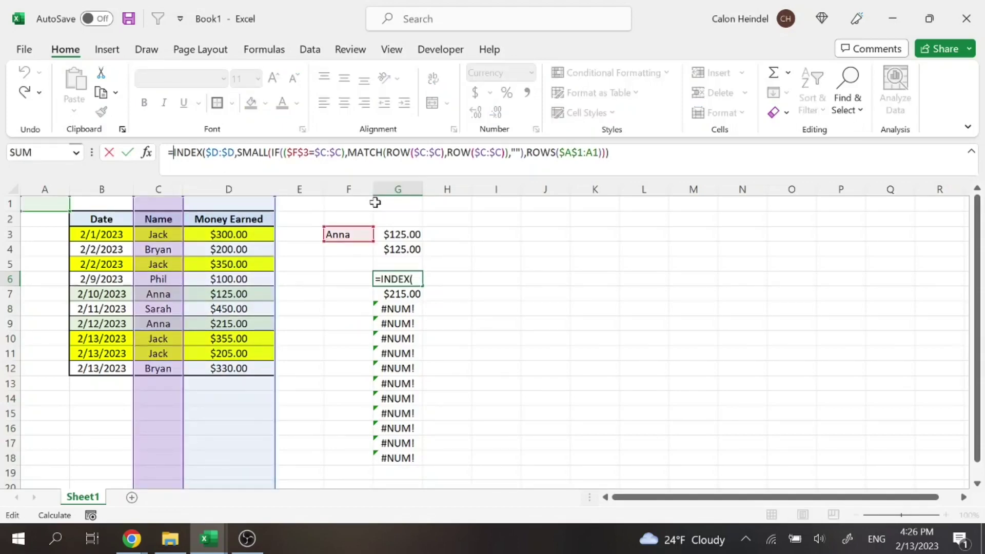
text(if)
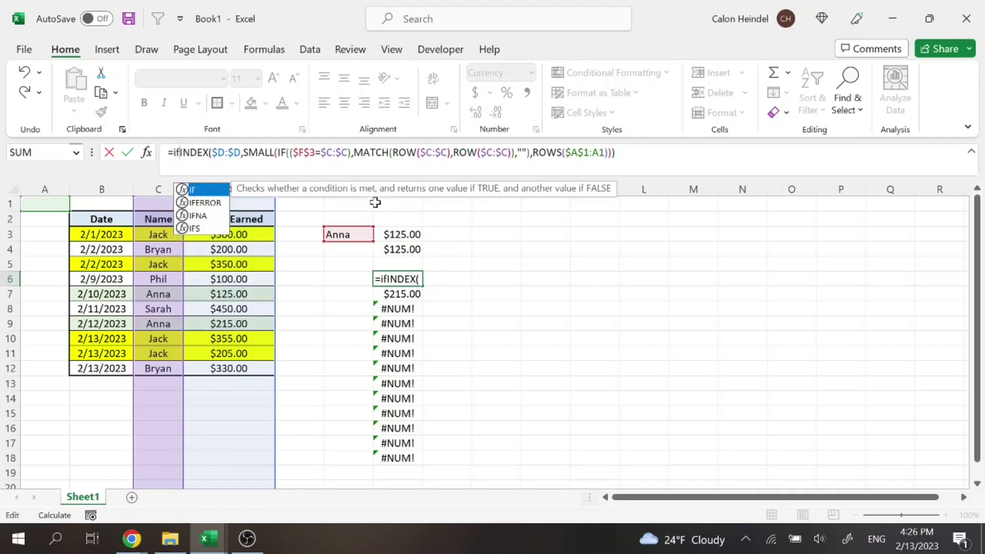
key(Down)
key(Tab)
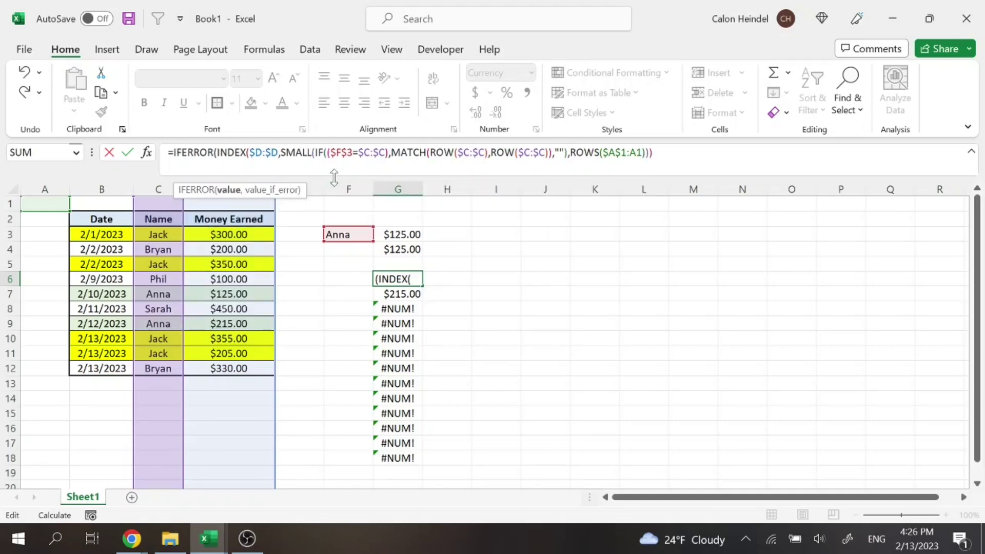
key(End)
text(,)
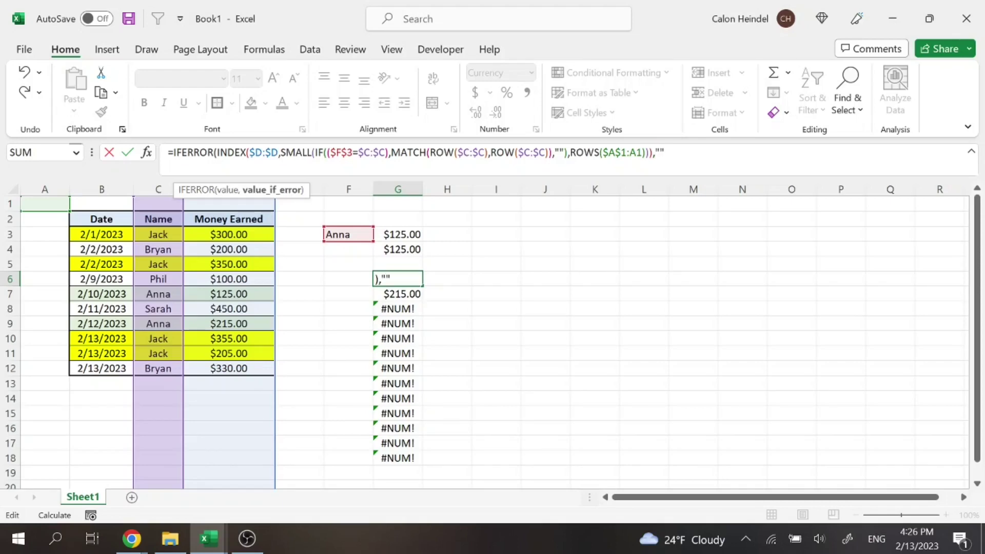
key(Return)
key(Return)
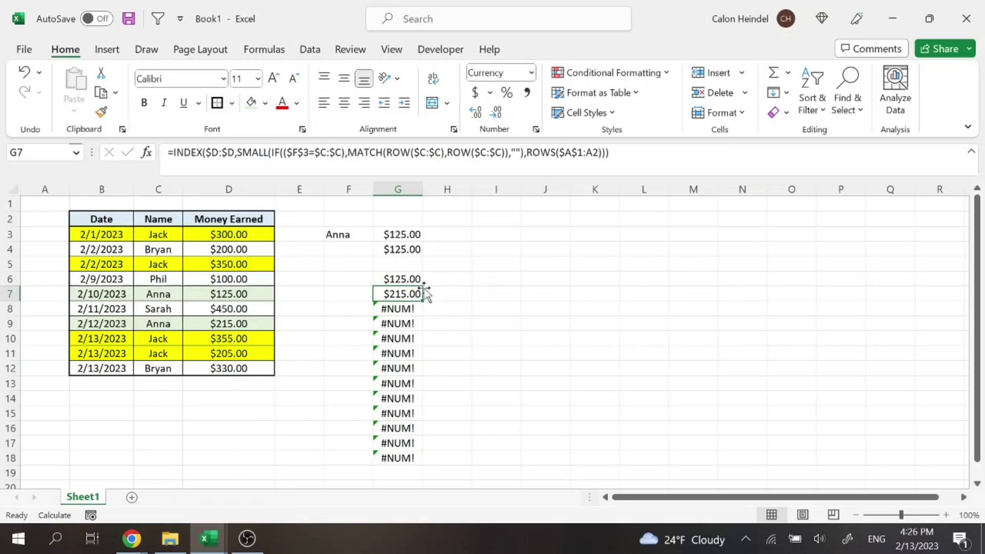
Fill the IFERROR formula down G6:G18 so the #NUM! cells turn blank
click(420, 282)
key(ctrl+shift+Down)
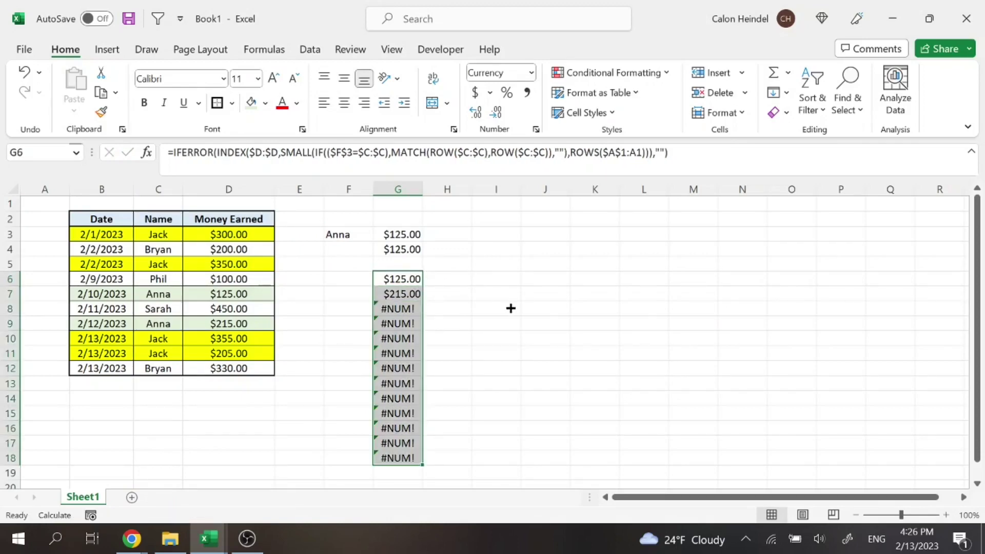
key(ctrl+d)
click(446, 306)
click(389, 306)
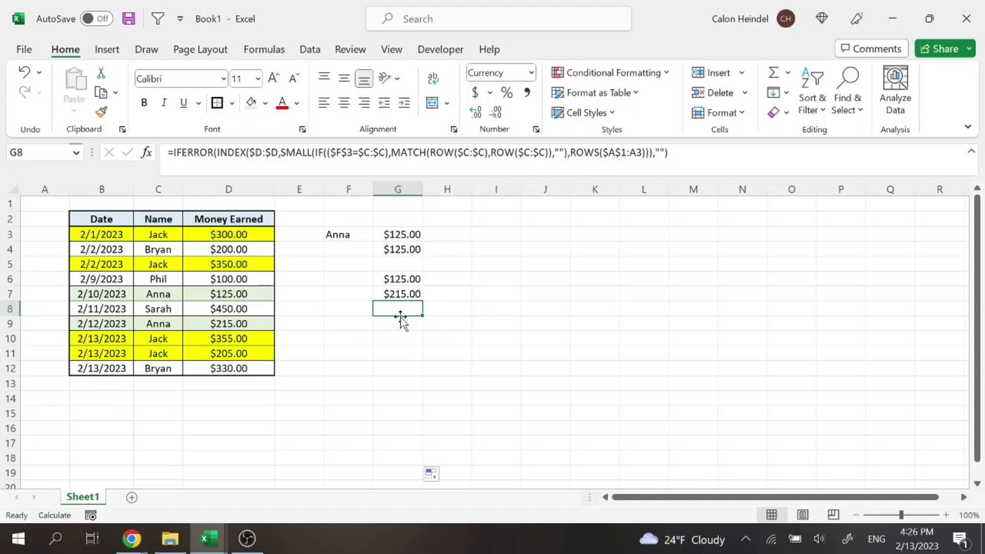
drag(394, 310, 402, 477)
click(495, 353)
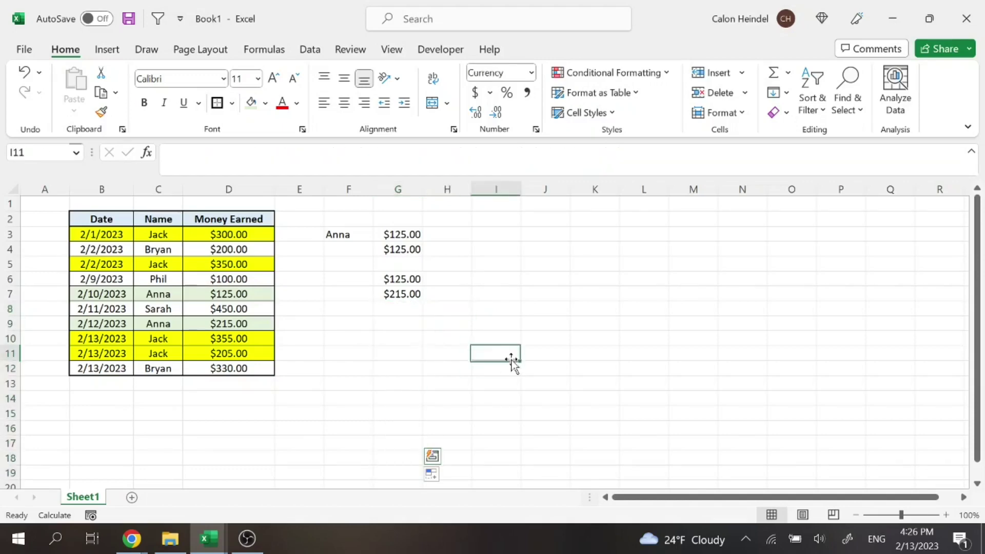
Enter Jack again as the lookup name in F3
drag(416, 281, 400, 297)
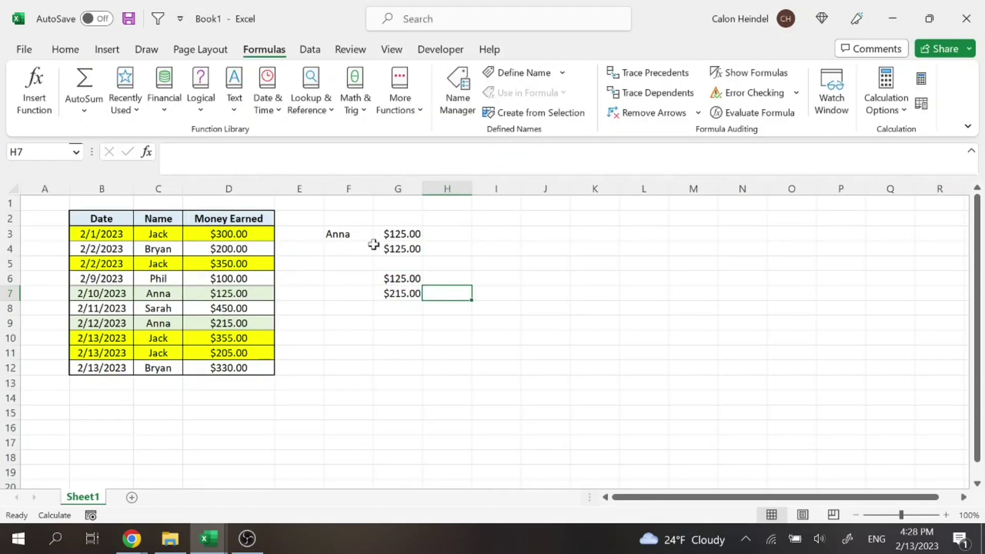
click(352, 248)
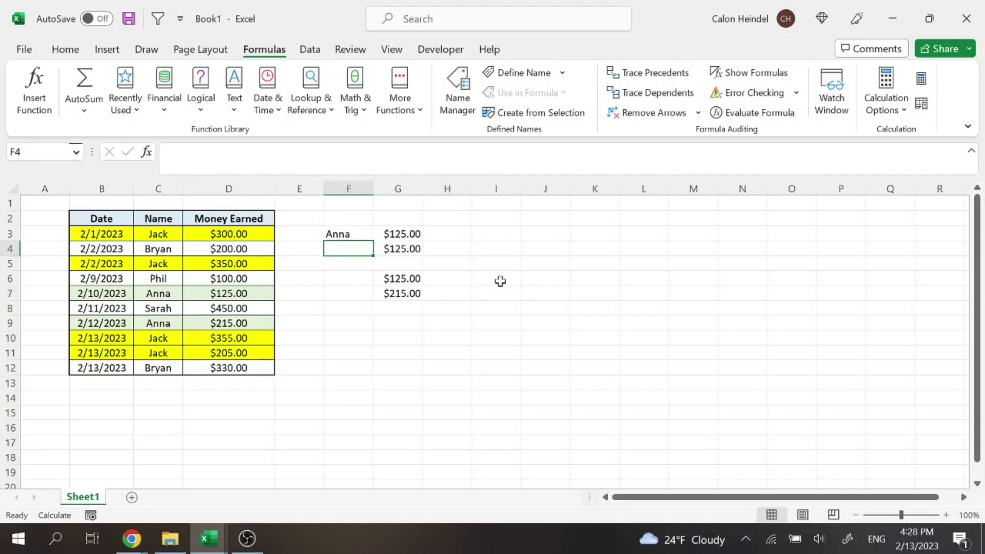
click(353, 236)
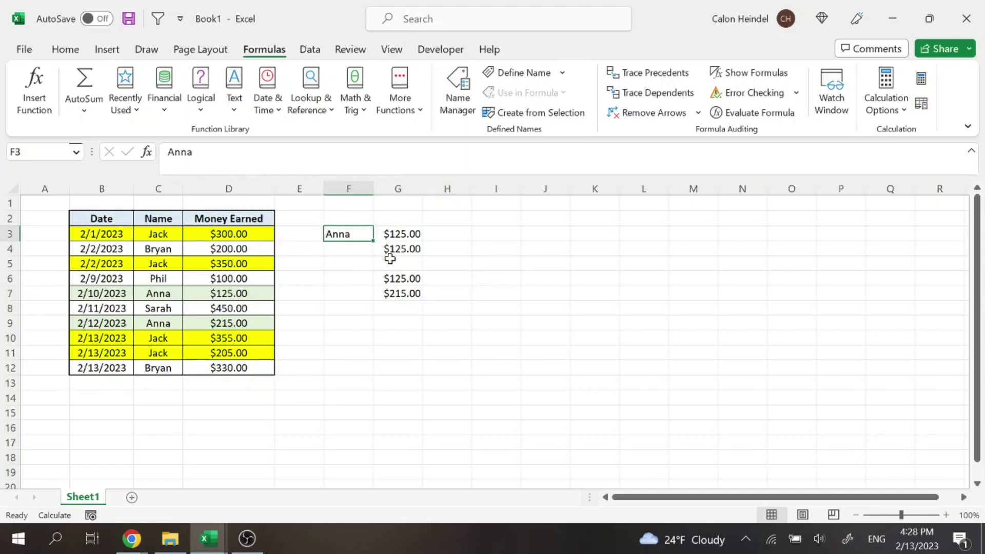
text(Jack)
key(Return)
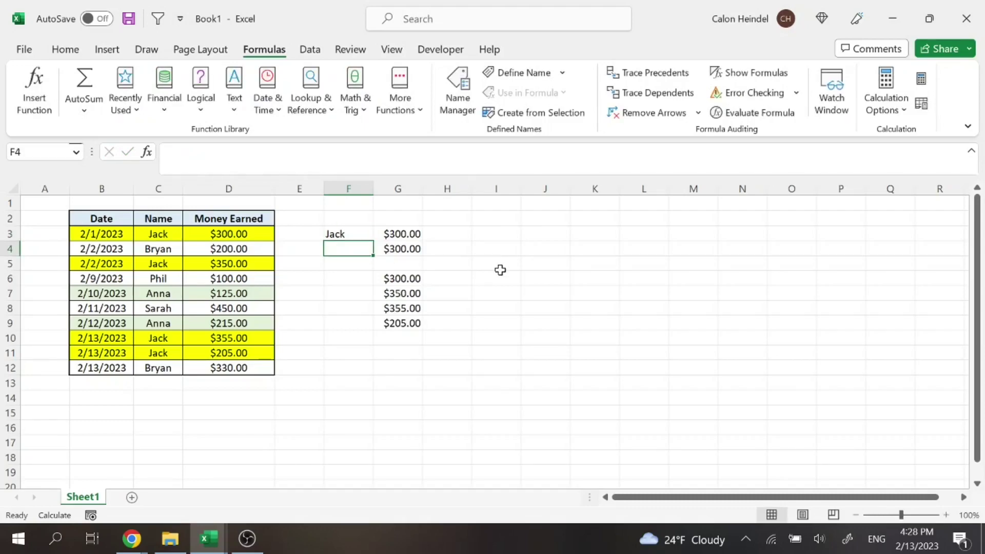
Enter the date 2/13/2023 in F4 beneath the name and check both criteria cells
text(2/13)
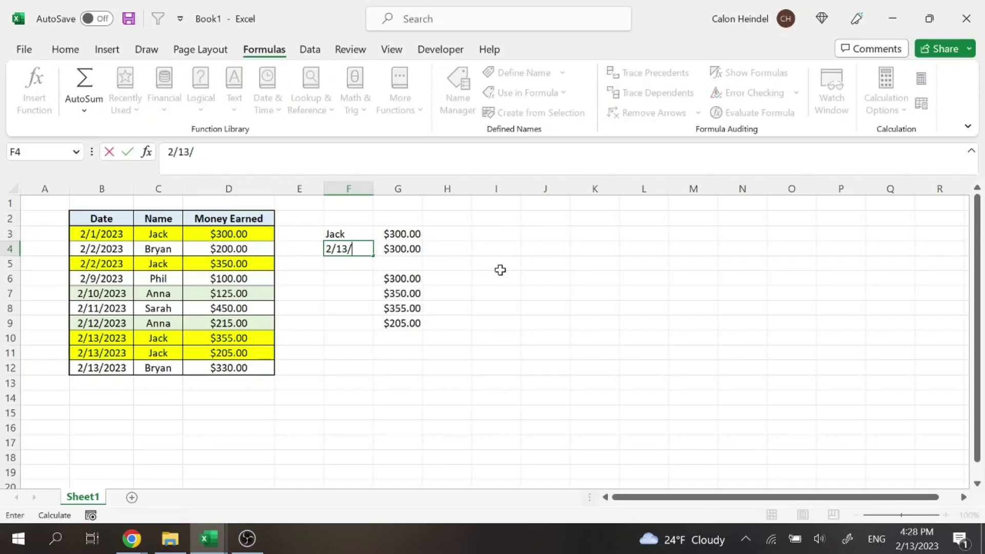
text(/2023)
key(Return)
key(Up)
key(Up)
key(shift+Down)
click(438, 292)
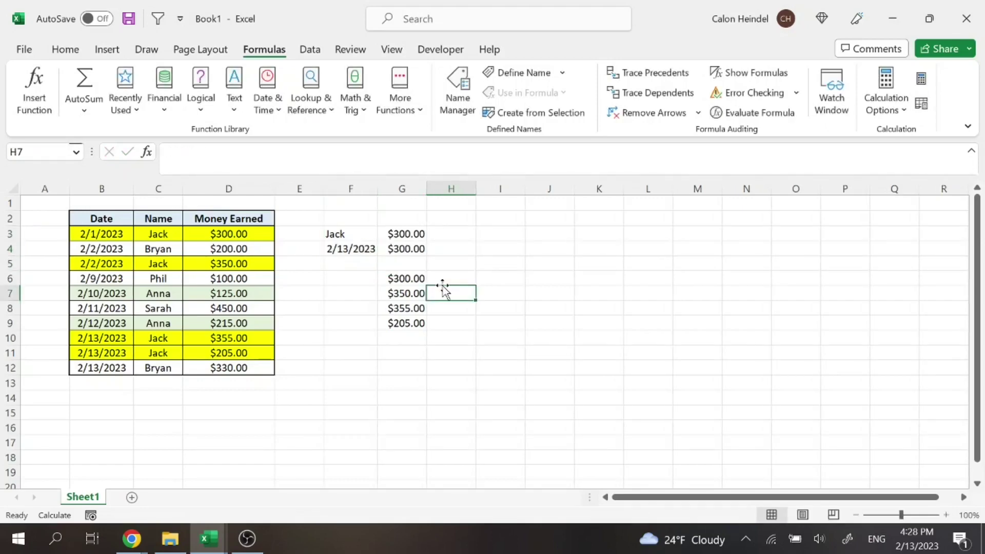
click(360, 236)
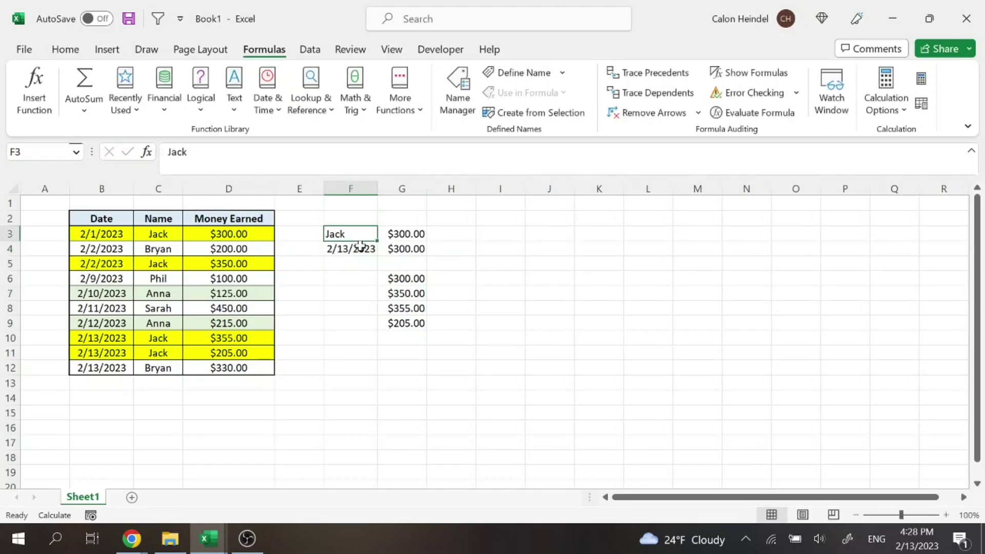
click(356, 277)
click(357, 250)
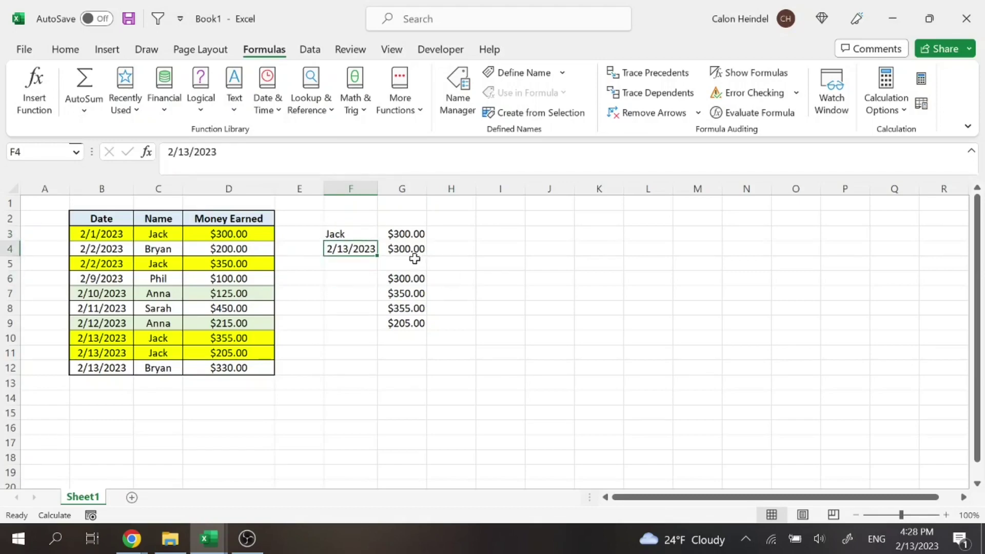
click(435, 248)
Delete the old lookup formulas in G3:G4
drag(406, 235, 407, 250)
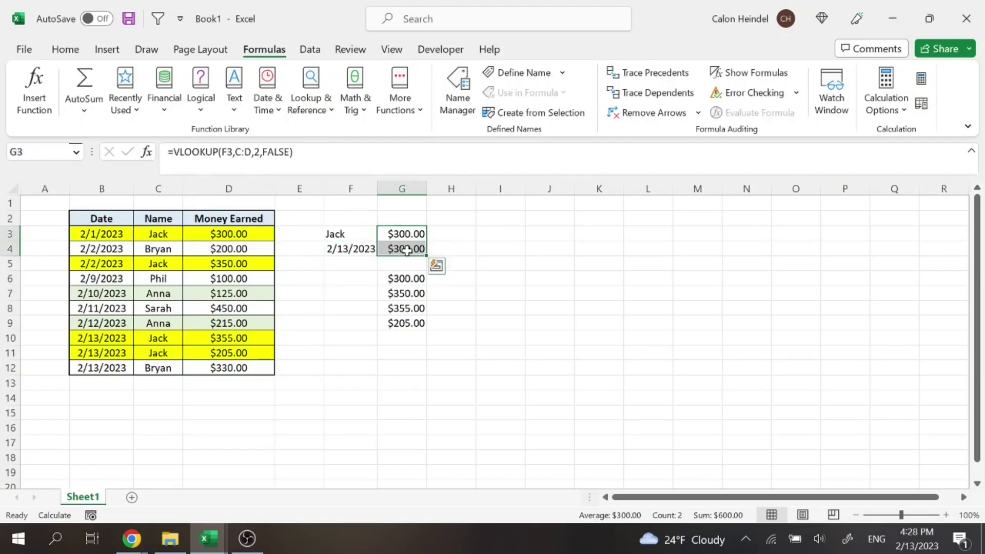
key(Delete)
click(452, 264)
click(487, 299)
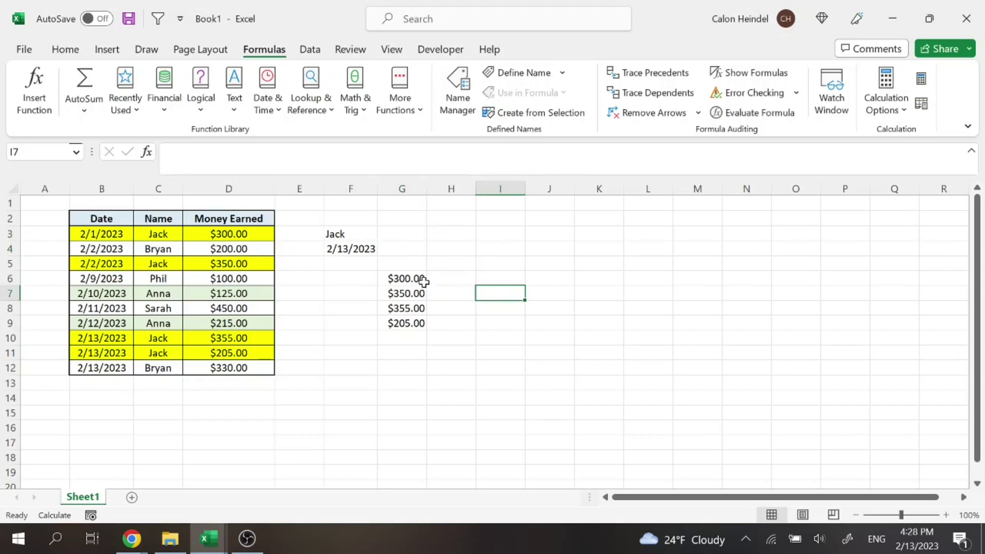
click(420, 279)
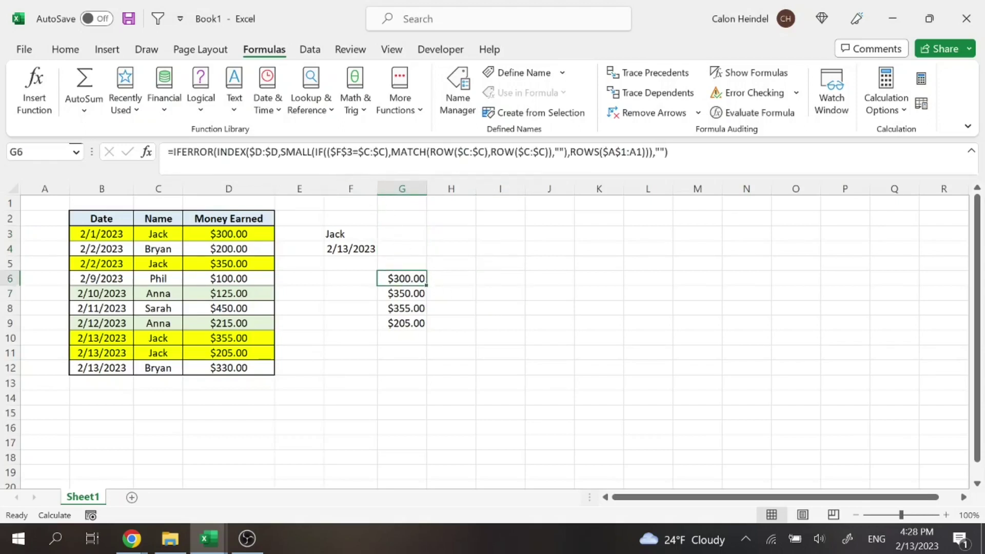
In G6's formula, extend the name condition to $F$3&$F$4
click(341, 152)
drag(329, 152, 378, 152)
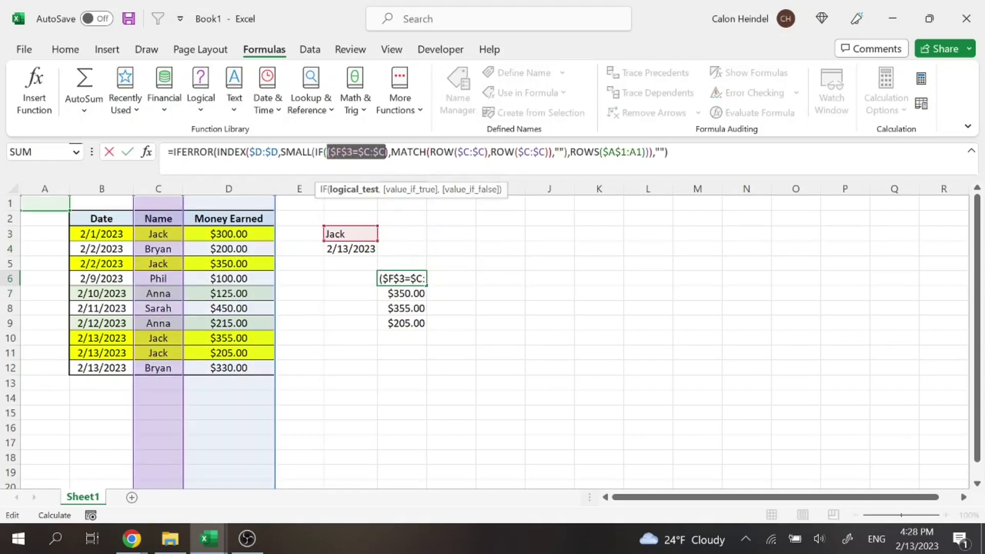
click(352, 151)
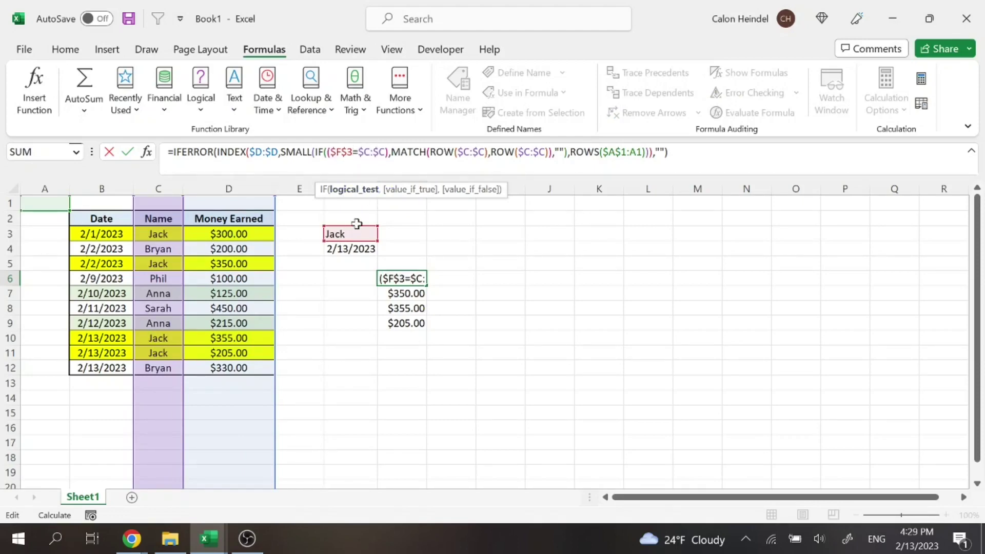
text(&)
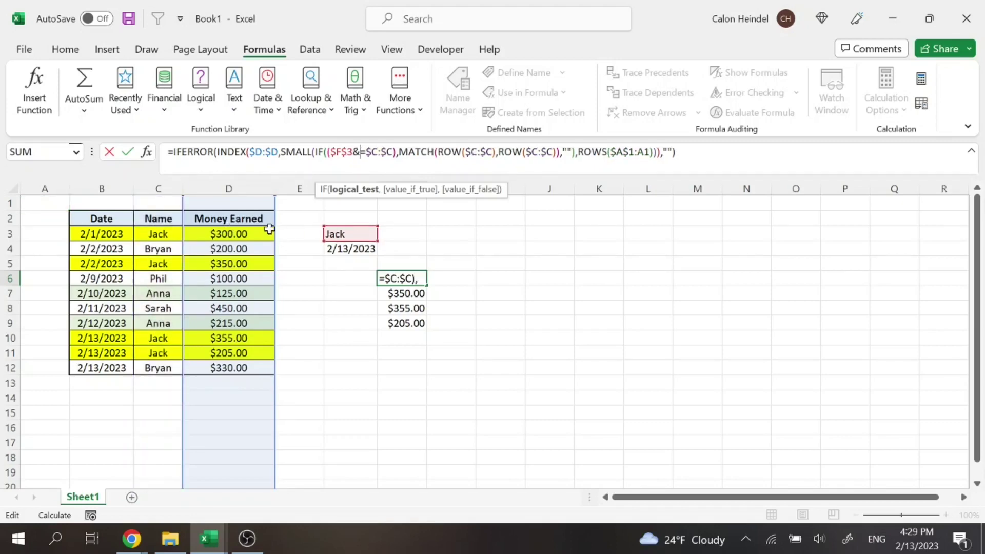
click(359, 249)
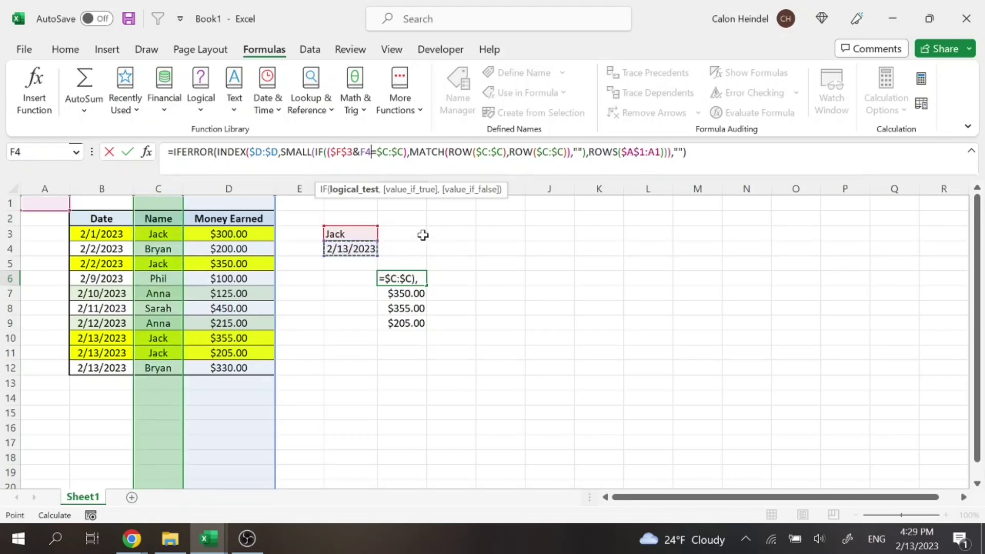
key(F4)
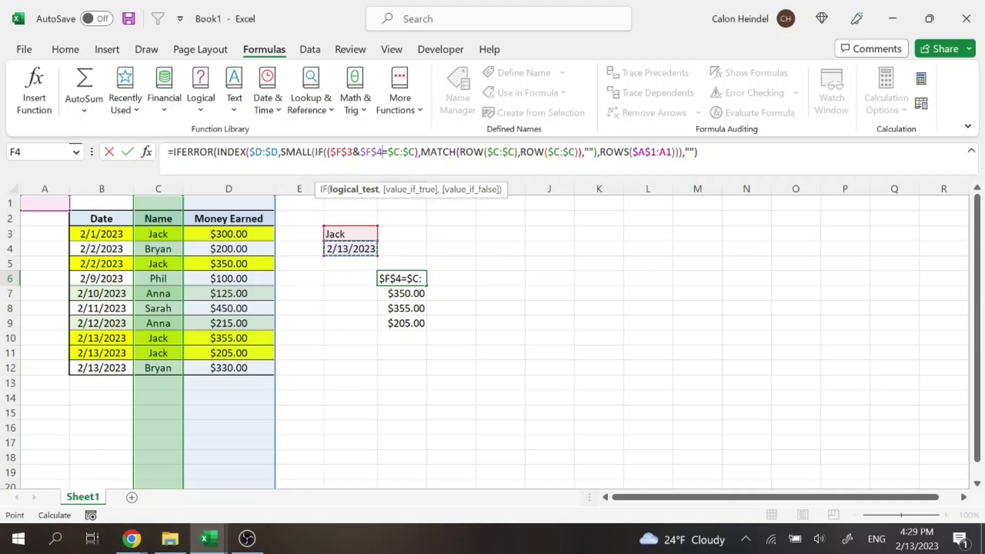
Change the lookup array to $C:$C&$B:$B, confirm, and select G6 through G18
click(415, 152)
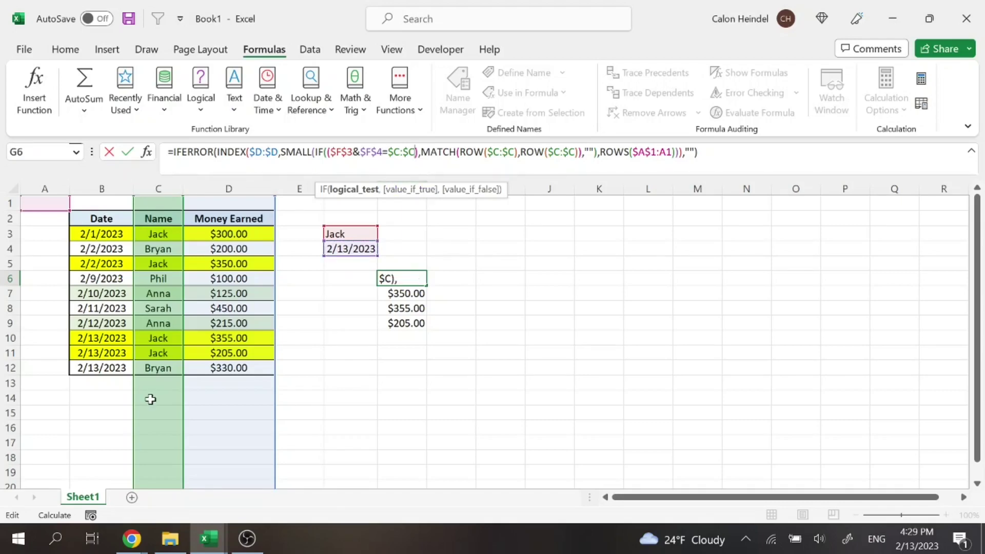
text(&)
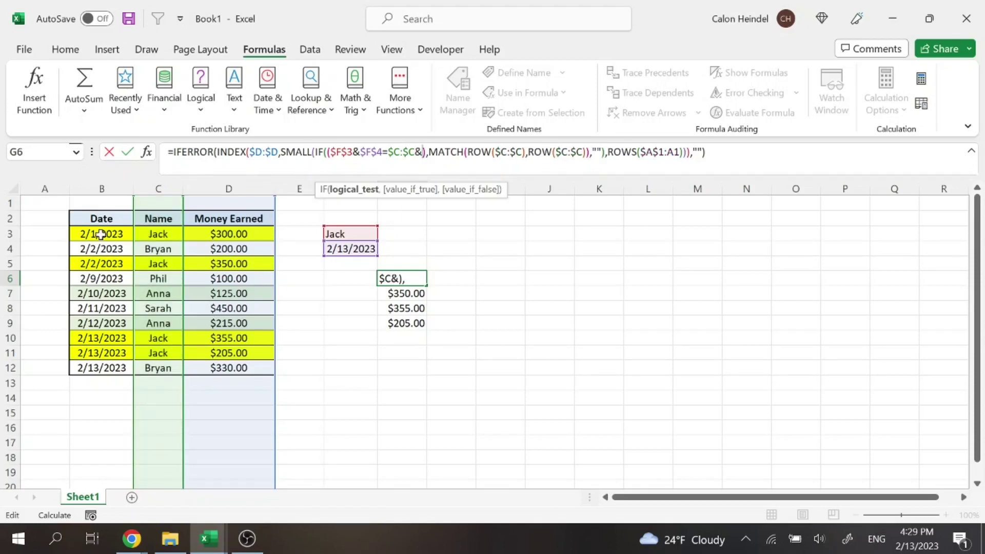
click(98, 195)
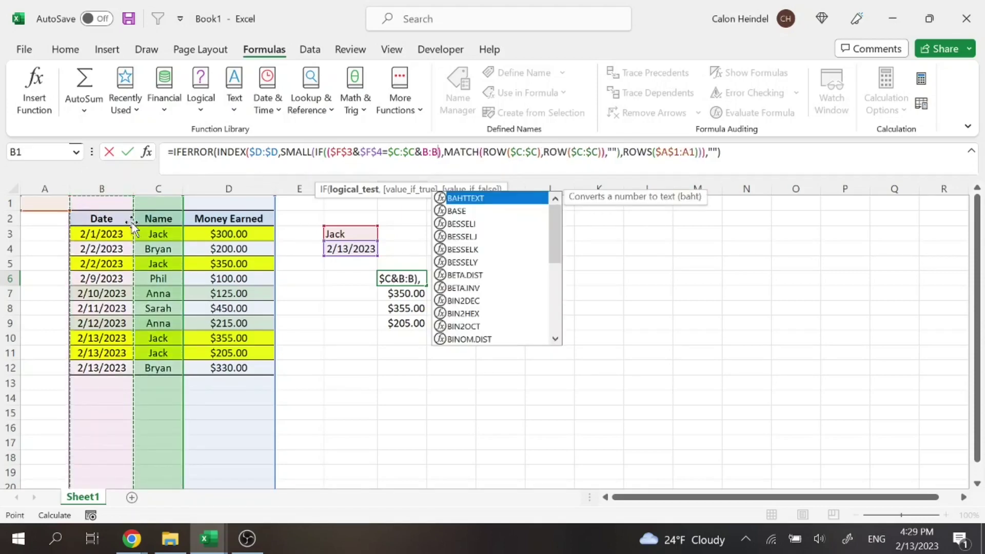
key(F4)
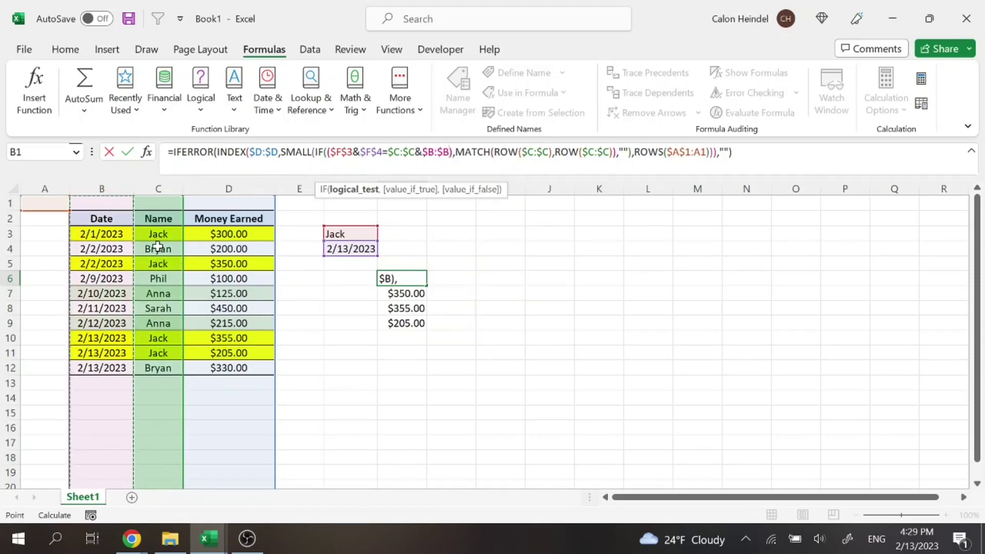
key(Return)
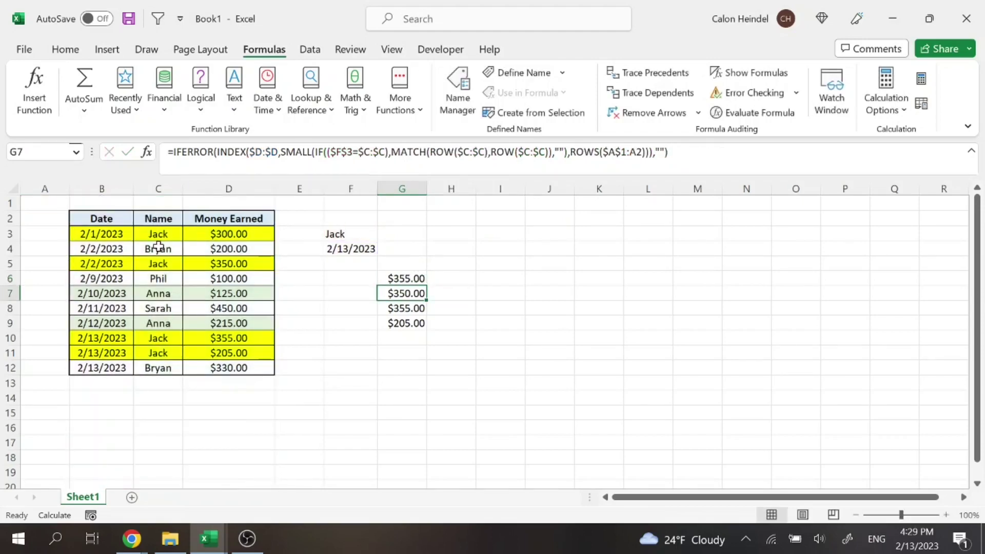
click(408, 278)
key(shift+Down)
key(shift+Down)
key(shift+Down)
key(shift+Down)
key(shift+Down)
key(shift+Down)
key(shift+Down)
key(shift+Down)
key(shift+Down)
key(shift+Down)
key(shift+Down)
key(shift+Down)
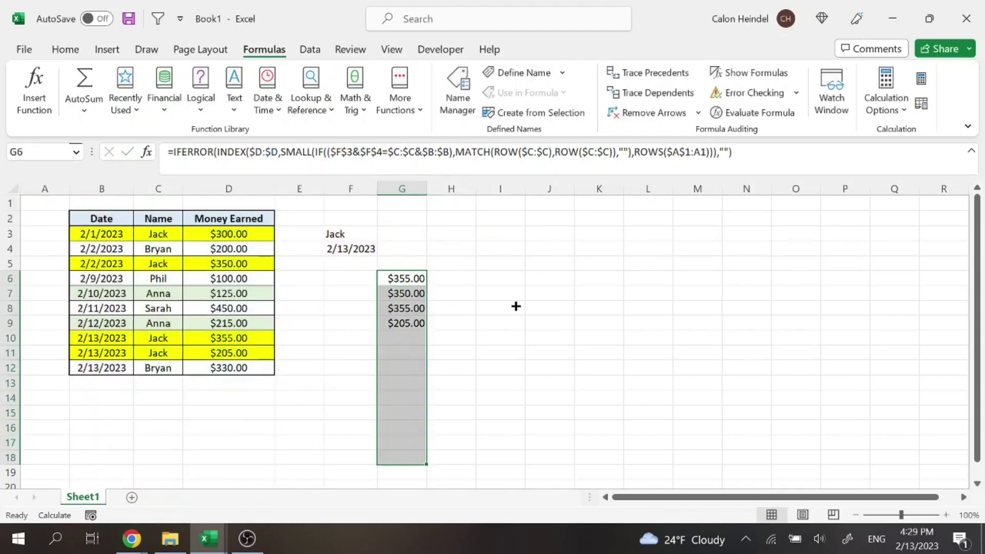
Verify that G6:G7 show $355.00 and $205.00, matching Jack's 2/13/2023 rows
drag(103, 340, 231, 352)
click(405, 279)
click(400, 293)
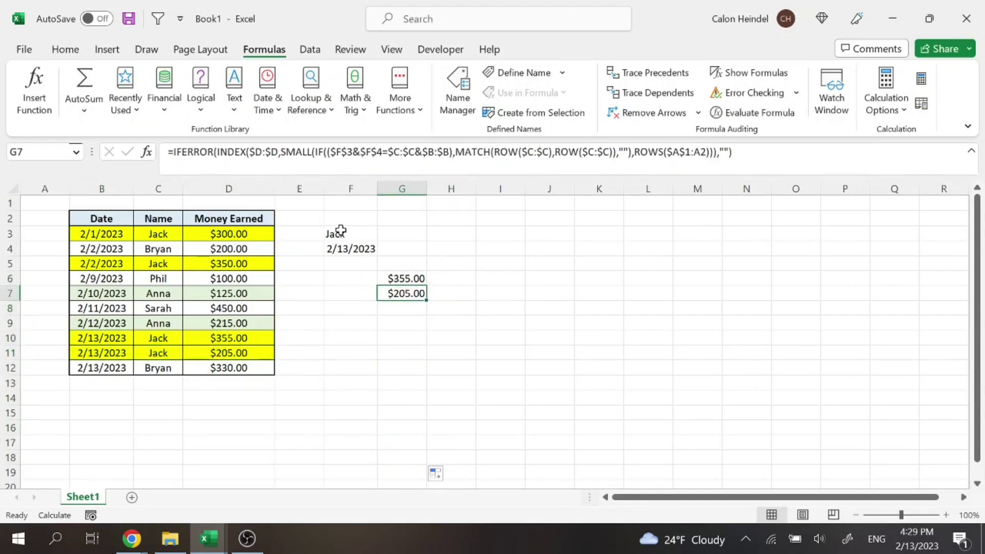
click(340, 232)
click(343, 251)
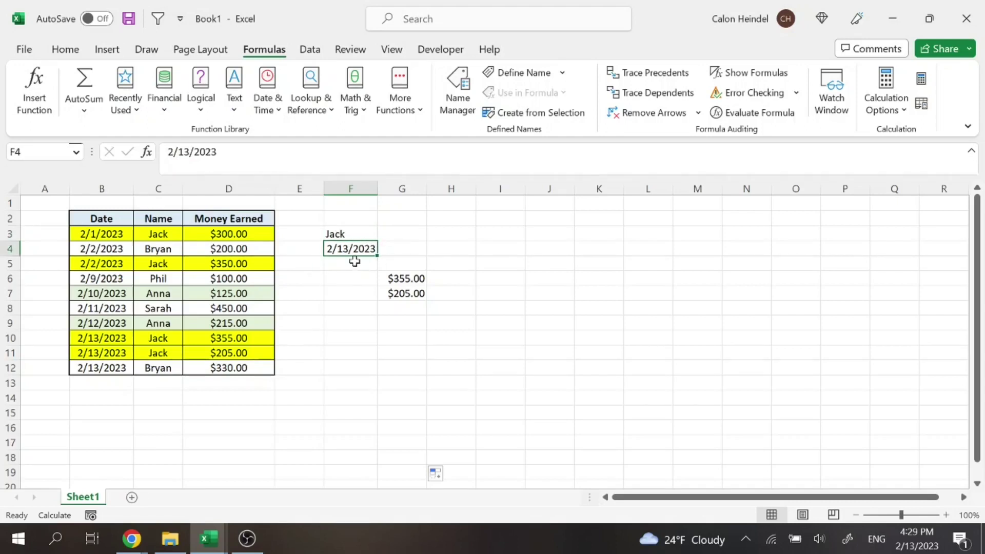
drag(110, 338, 239, 353)
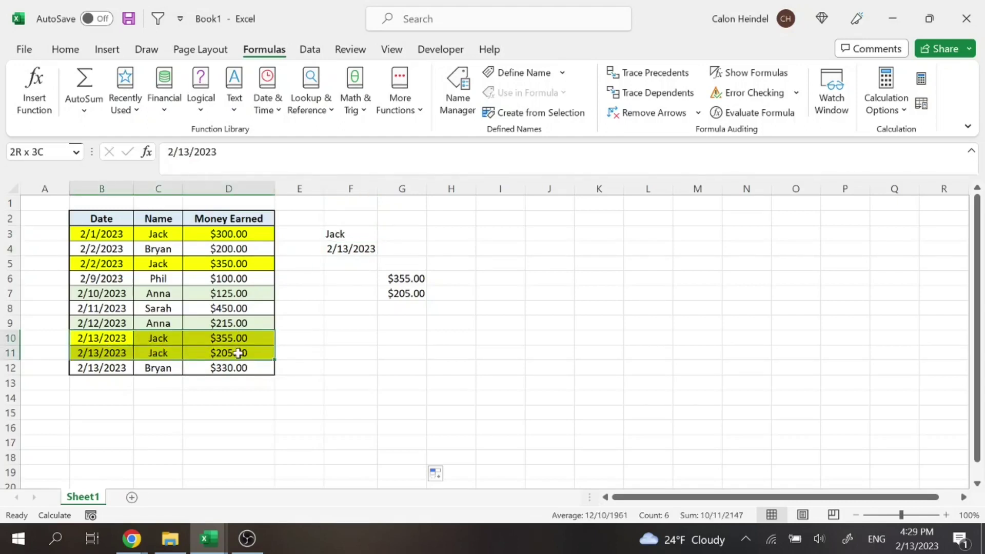
click(403, 278)
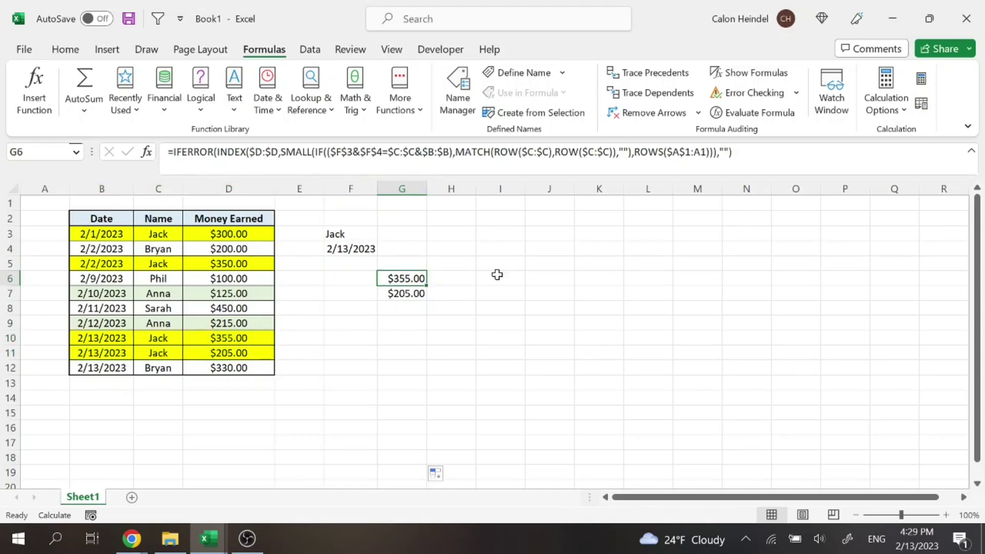